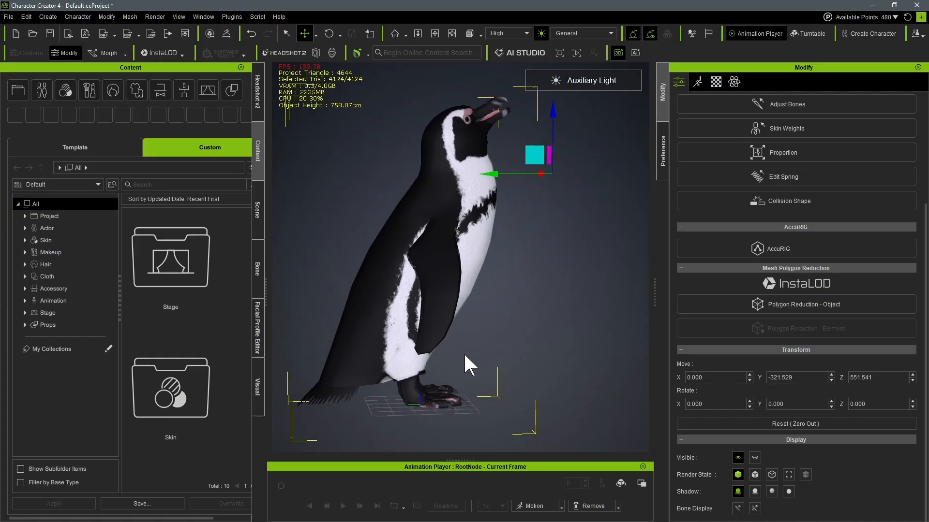
{"action": "right_click_drag", "start_coordinate": [566, 271], "coordinate": [219, 304]}
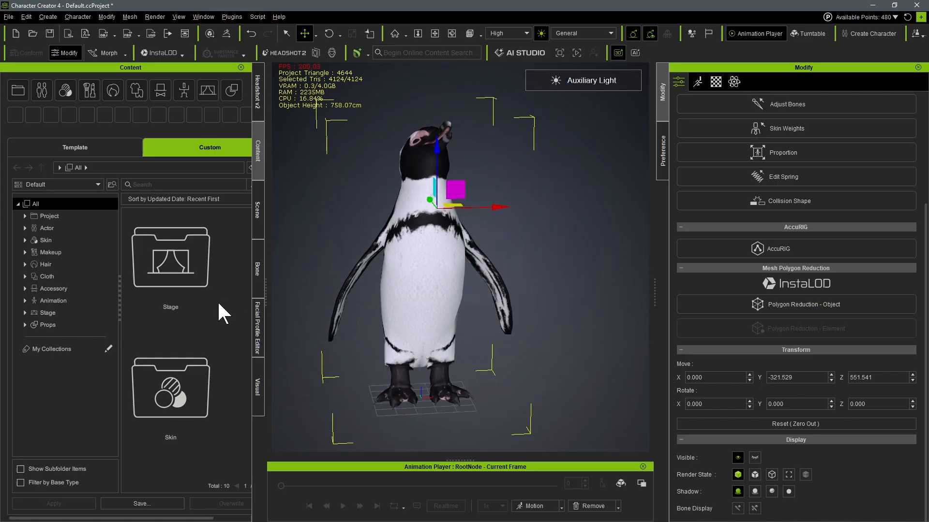
{"action": "left_click", "coordinate": [434, 33]}
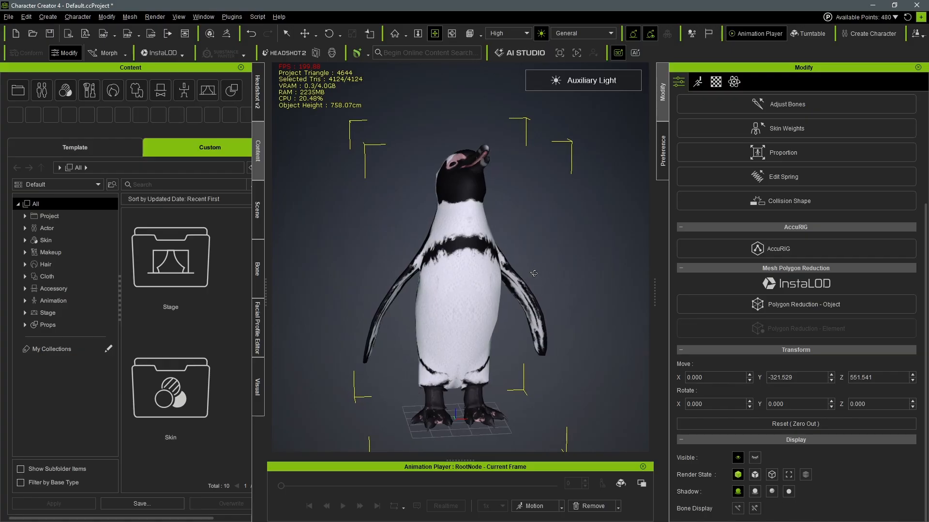
{"action": "right_click_drag", "start_coordinate": [533, 273], "coordinate": [366, 254]}
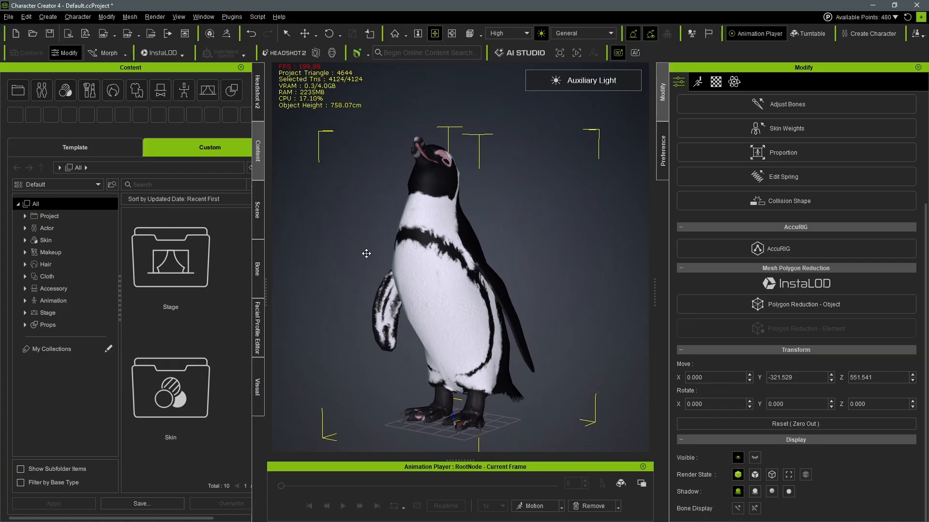
{"action": "scroll", "coordinate": [459, 222], "scroll_direction": "up", "scroll_amount": 2}
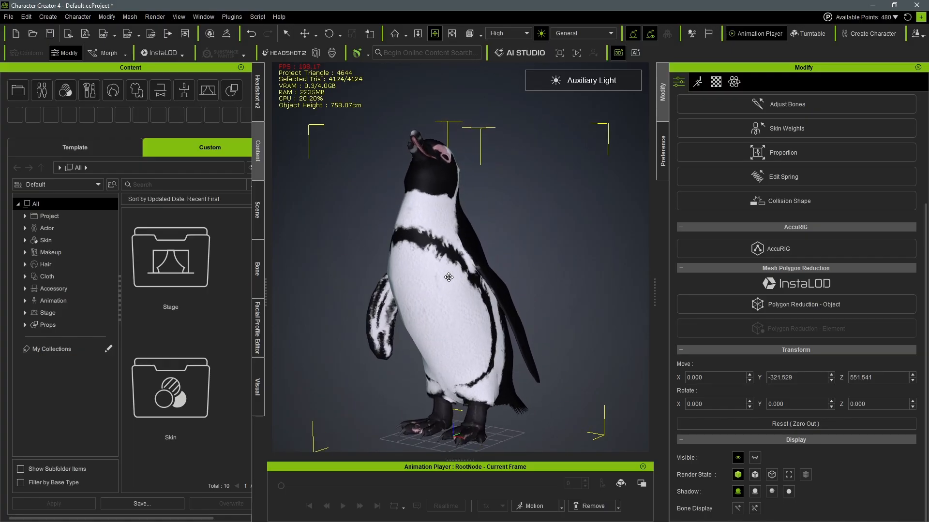
{"action": "middle_click_drag", "start_coordinate": [448, 277], "coordinate": [452, 261]}
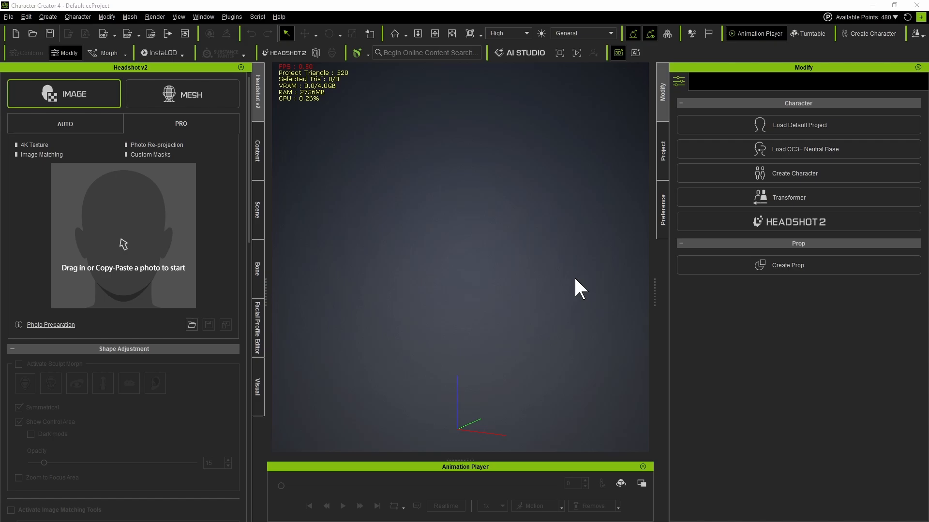
Import the penguin FBX file as a character of the non-standard Humanoid type.
{"action": "left_click_drag", "start_coordinate": [573, 275], "coordinate": [476, 264]}
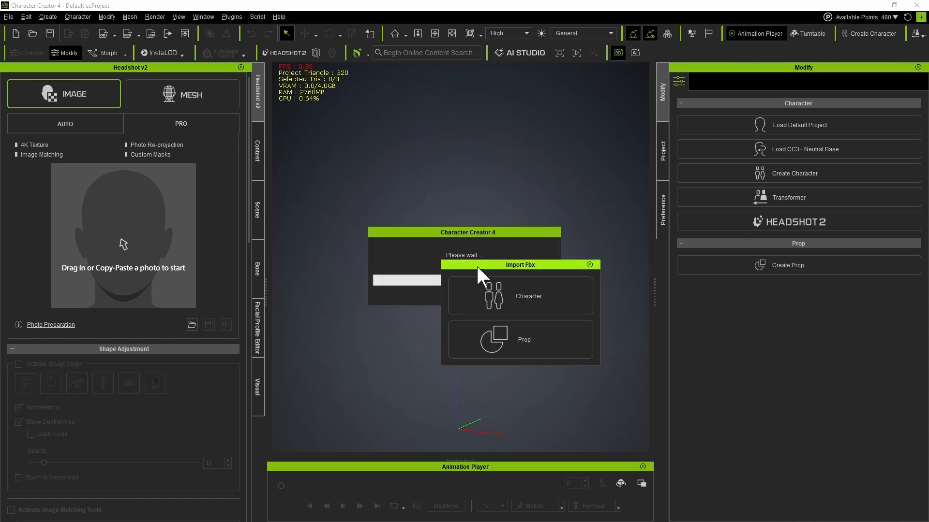
{"action": "left_click", "coordinate": [533, 294]}
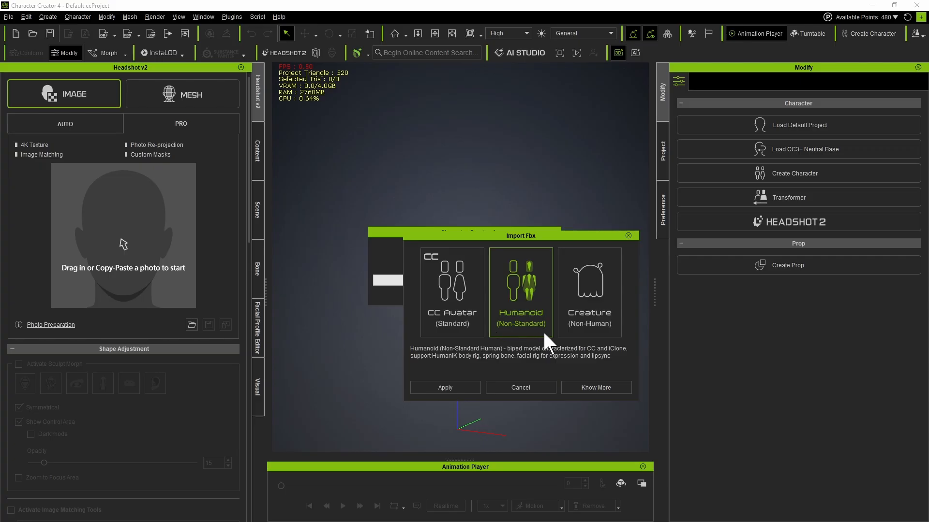
{"action": "left_click", "coordinate": [458, 387]}
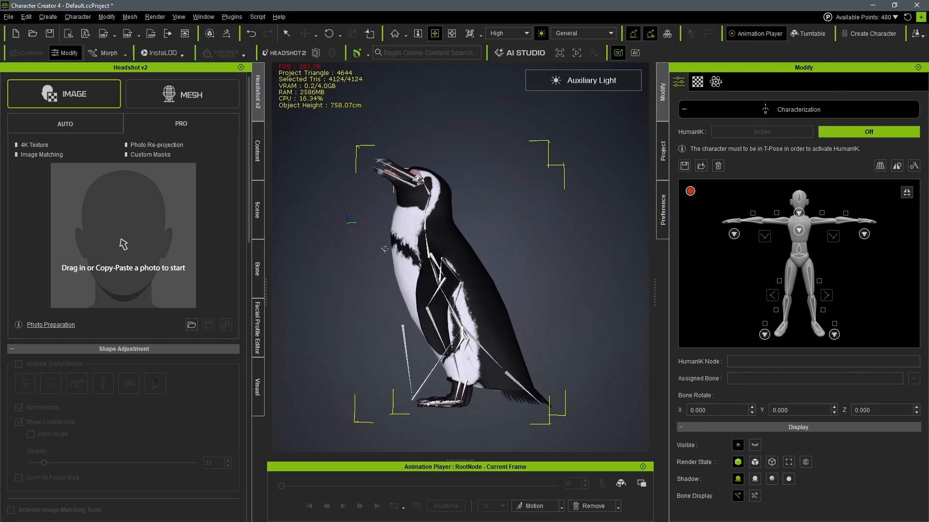
{"action": "right_click_drag", "start_coordinate": [450, 247], "coordinate": [779, 264]}
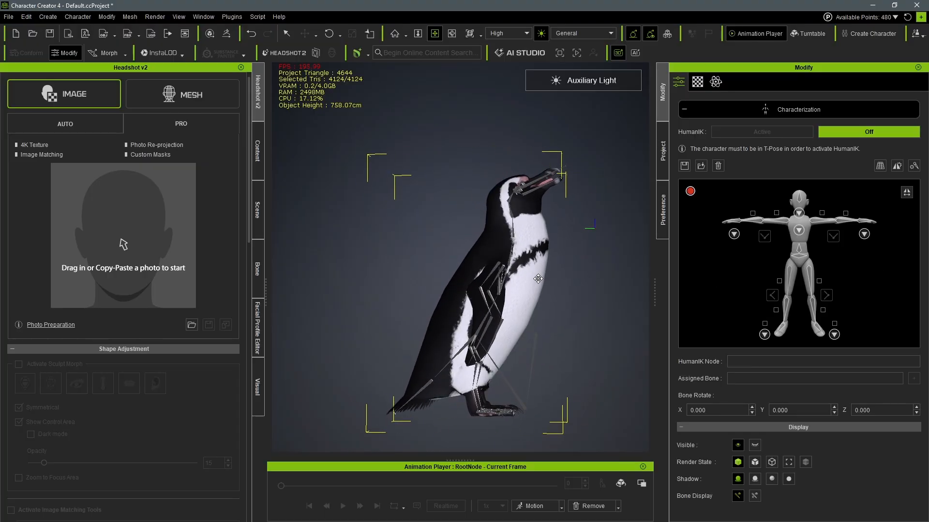
{"action": "middle_click_drag", "start_coordinate": [538, 279], "coordinate": [515, 269]}
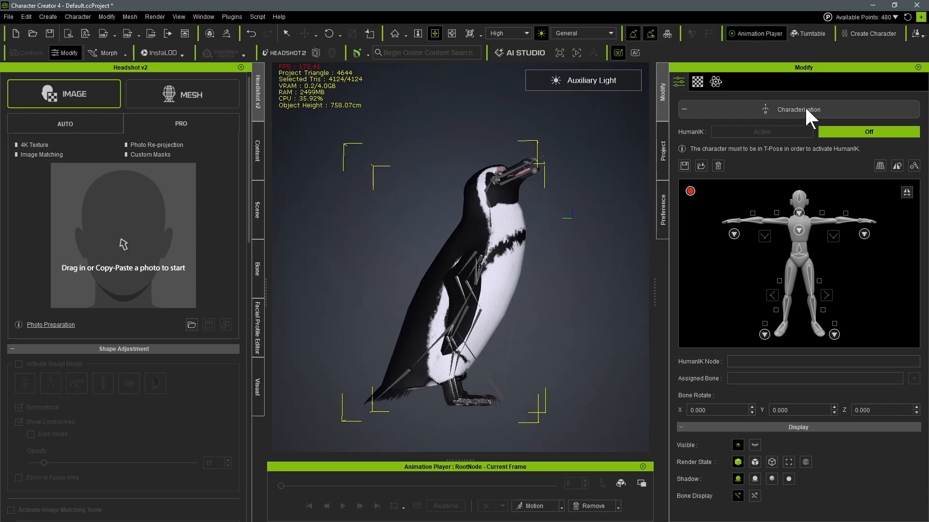
Rotate the bones of the penguin's left flipper until it stretches out horizontally for the T-pose.
{"action": "left_click", "coordinate": [807, 116]}
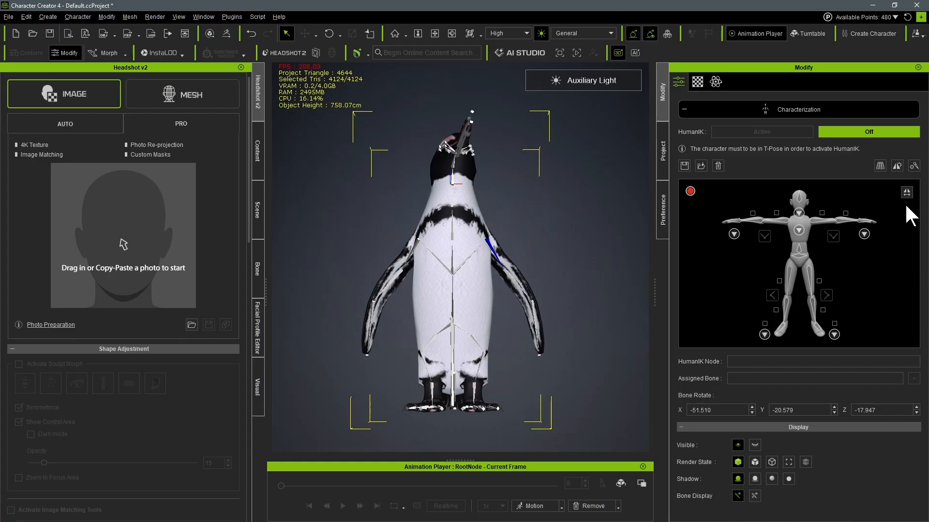
{"action": "key", "text": "e"}
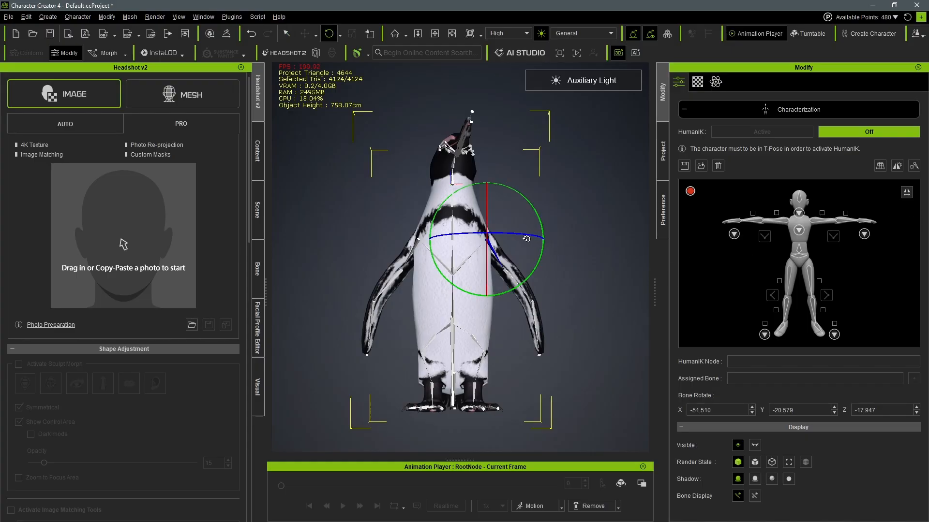
{"action": "left_click_drag", "start_coordinate": [539, 214], "coordinate": [536, 185]}
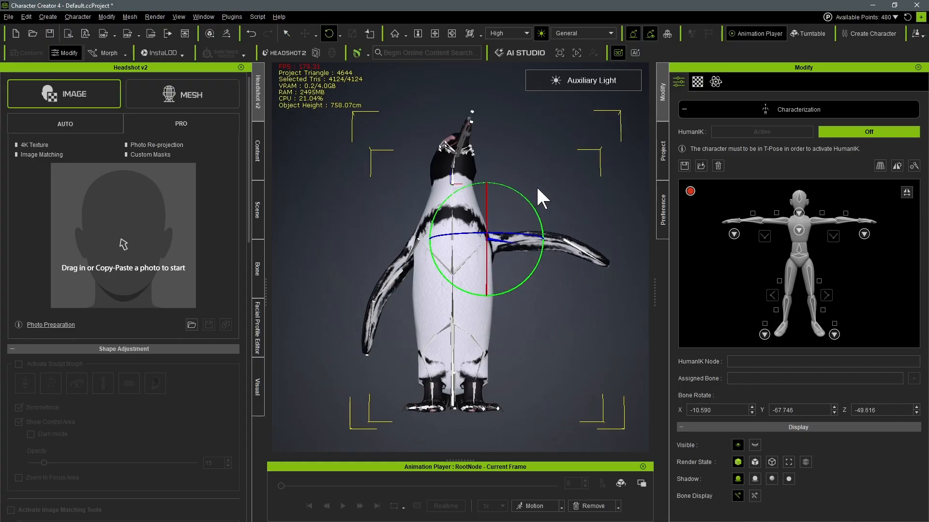
{"action": "left_click", "coordinate": [577, 250]}
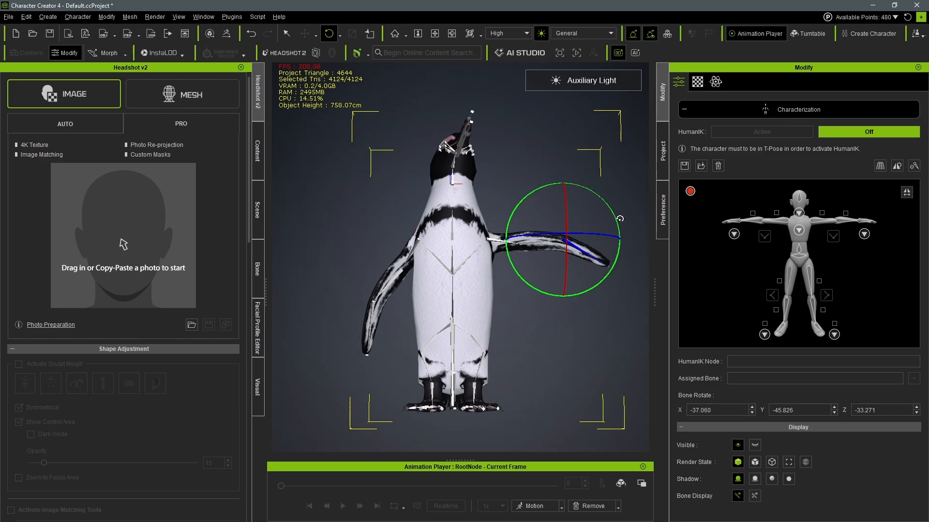
{"action": "left_click_drag", "start_coordinate": [618, 218], "coordinate": [621, 199]}
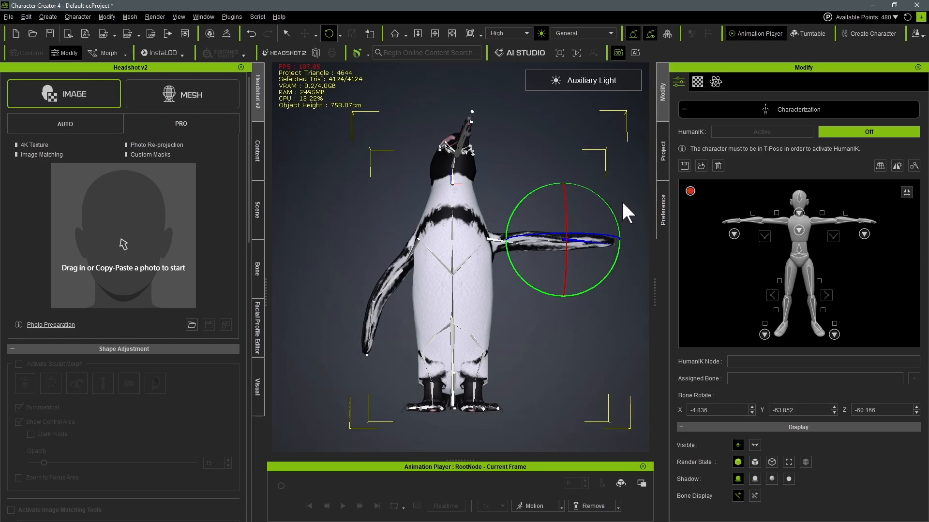
Rotate the bones of the penguin's right flipper until it stretches out horizontally to match the left one.
{"action": "left_click", "coordinate": [398, 264]}
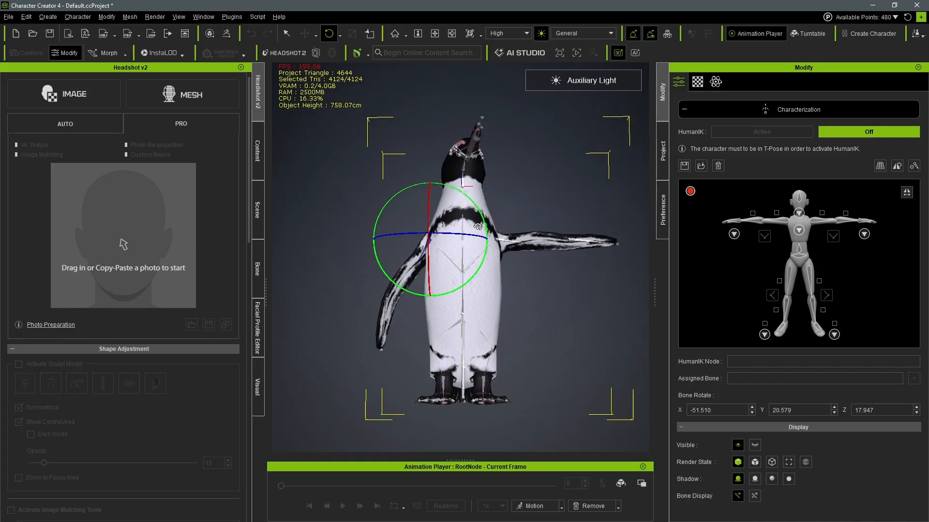
{"action": "left_click_drag", "start_coordinate": [486, 218], "coordinate": [503, 250]}
{"action": "left_click", "coordinate": [355, 248]}
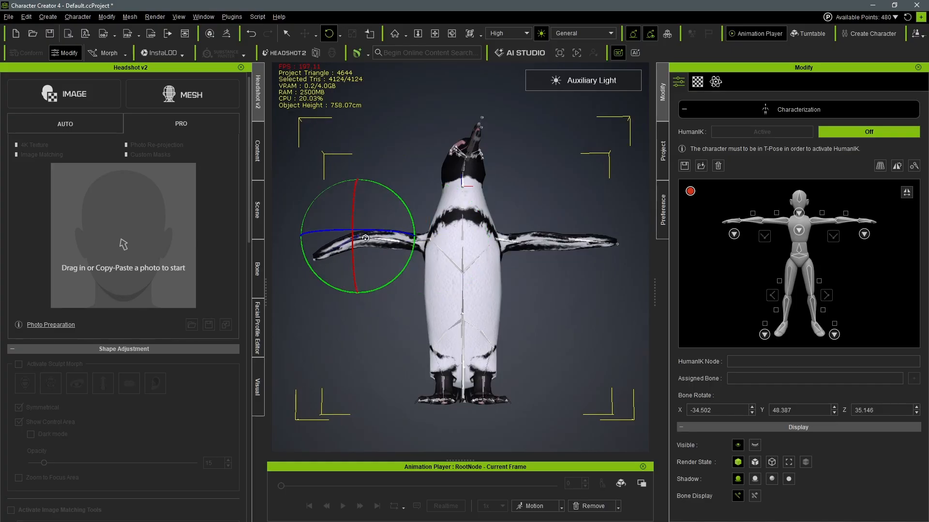
{"action": "left_click_drag", "start_coordinate": [409, 213], "coordinate": [410, 225]}
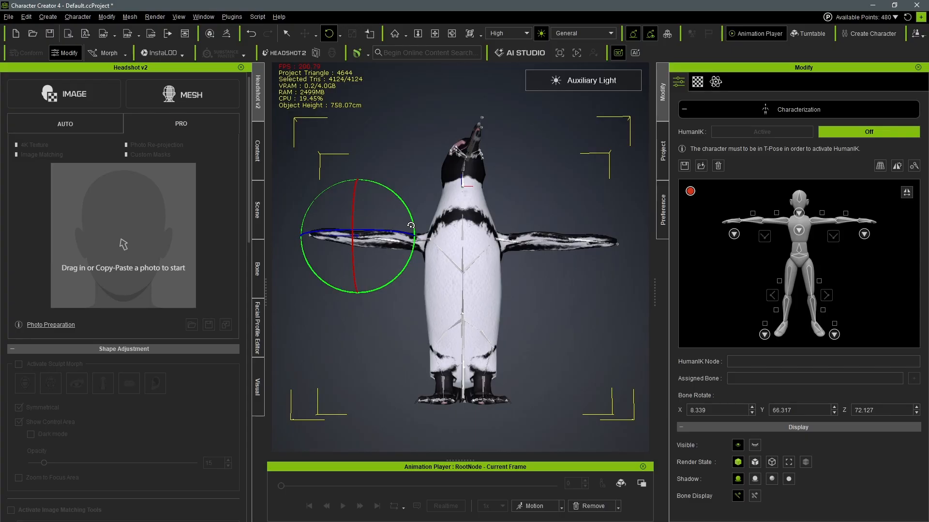
Rotate the head bone to face straight ahead and adjust the rotation of the torso bones for the T-pose.
{"action": "left_click", "coordinate": [465, 165]}
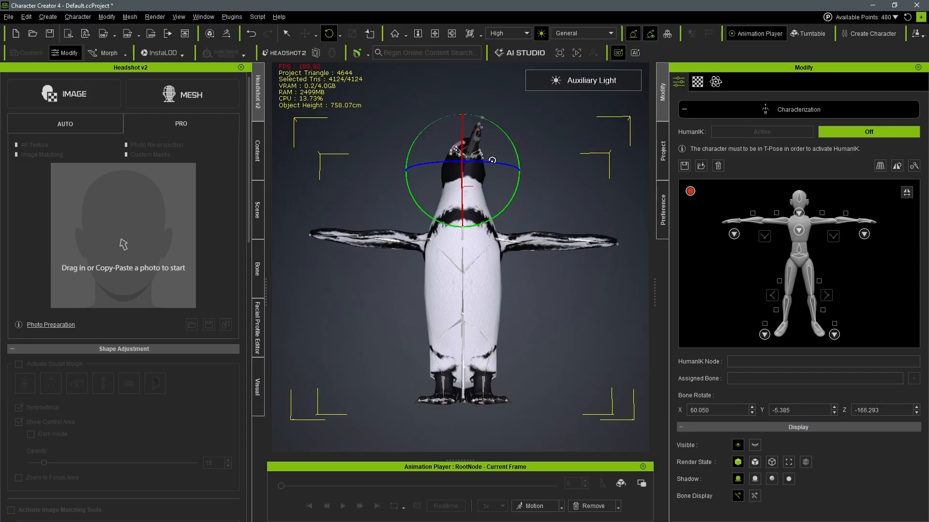
{"action": "mouse_move", "coordinate": [503, 156]}
{"action": "left_mouse_down"}
{"action": "mouse_move", "coordinate": [512, 146]}
{"action": "mouse_move", "coordinate": [502, 141]}
{"action": "left_mouse_up"}
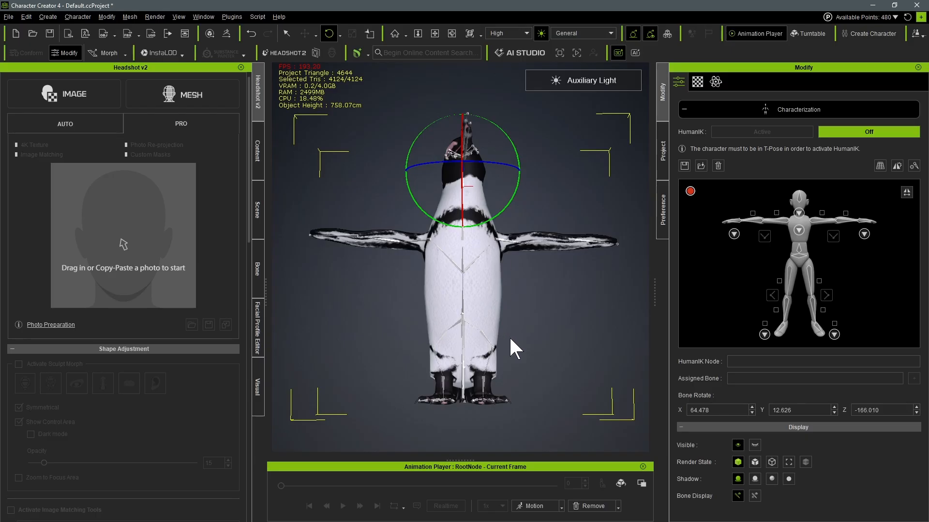
{"action": "right_click_drag", "start_coordinate": [440, 235], "coordinate": [489, 241]}
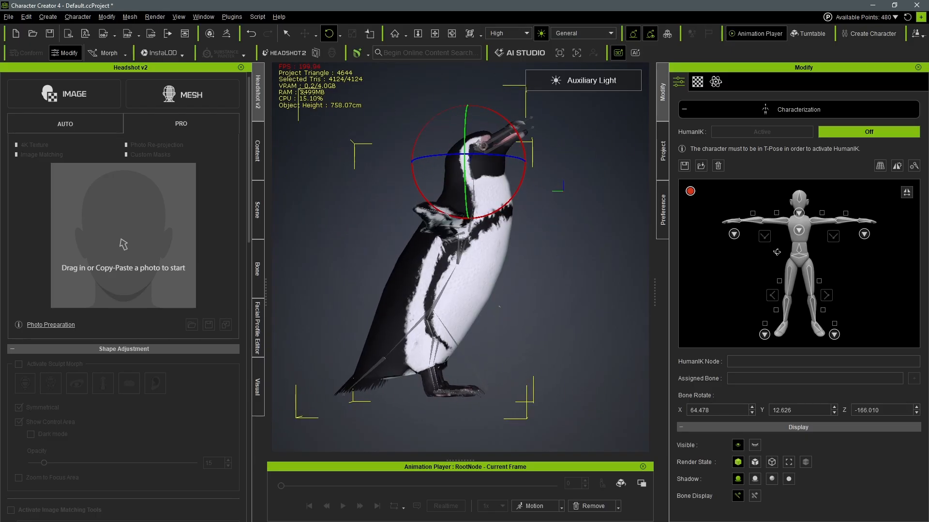
{"action": "left_click", "coordinate": [446, 289]}
{"action": "mouse_move", "coordinate": [470, 263]}
{"action": "left_mouse_down"}
{"action": "mouse_move", "coordinate": [462, 255]}
{"action": "mouse_move", "coordinate": [443, 292]}
{"action": "mouse_move", "coordinate": [459, 263]}
{"action": "left_mouse_up"}
{"action": "left_click", "coordinate": [458, 250]}
{"action": "left_click_drag", "start_coordinate": [479, 213], "coordinate": [482, 216]}
{"action": "right_click_drag", "start_coordinate": [498, 261], "coordinate": [450, 266]}
{"action": "left_click", "coordinate": [459, 295]}
{"action": "left_click_drag", "start_coordinate": [461, 302], "coordinate": [463, 301]}
{"action": "right_click_drag", "start_coordinate": [417, 297], "coordinate": [722, 299]}
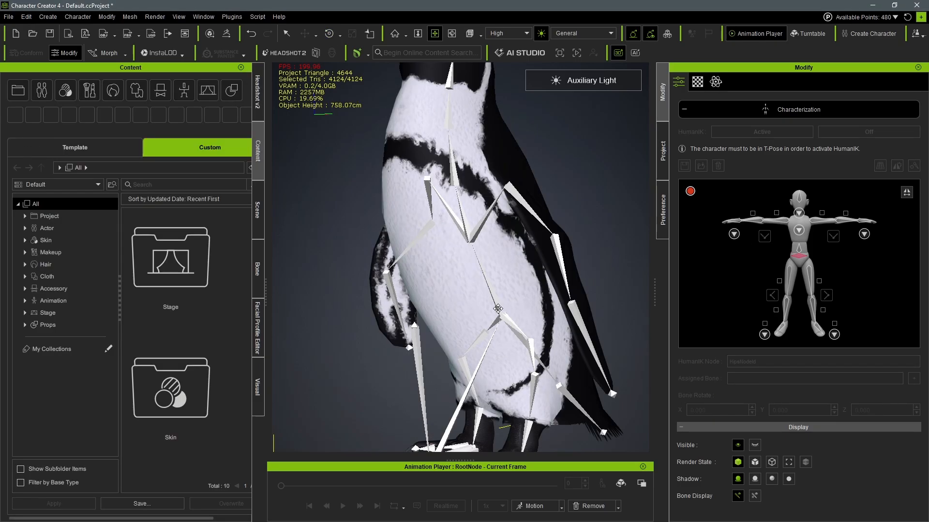
Map the HumanIK hips node to the Penguin bone and the waist node to the Penguin_001 bone.
{"action": "left_click", "coordinate": [498, 307]}
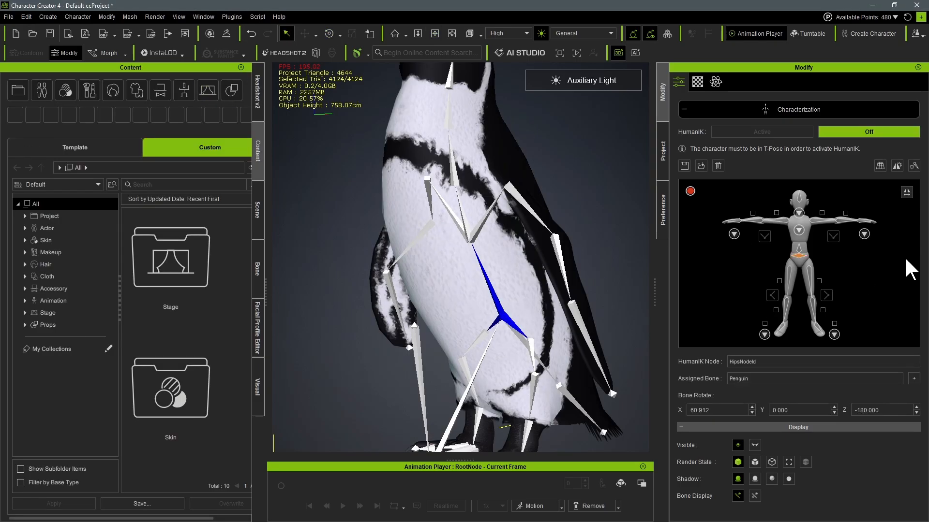
{"action": "left_click", "coordinate": [799, 254]}
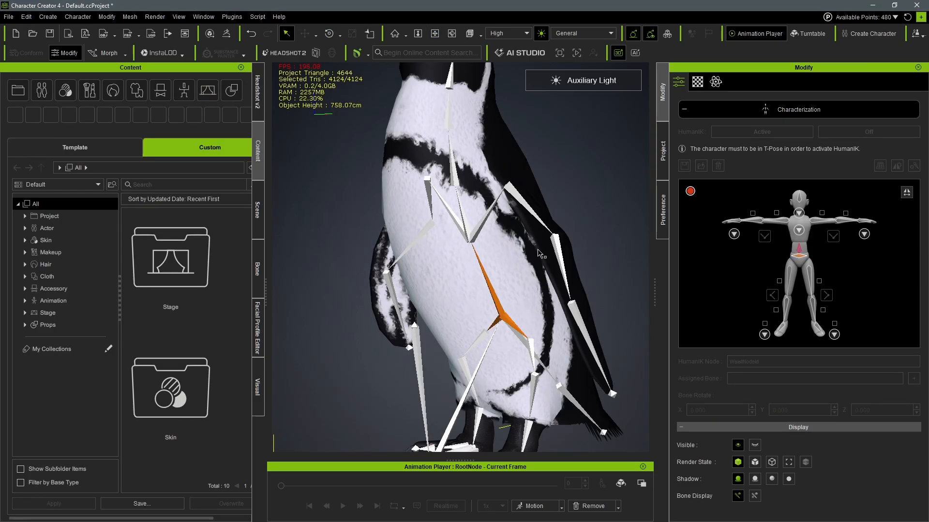
{"action": "left_click", "coordinate": [464, 225]}
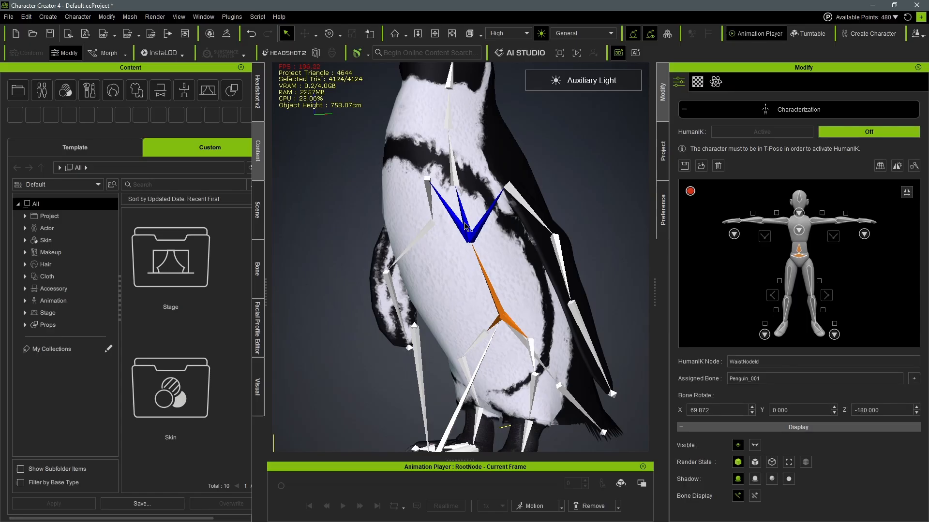
Map the left shoulder and left elbow nodes to the left flipper's first two bones, mirrored to the right flipper.
{"action": "left_click", "coordinate": [820, 224]}
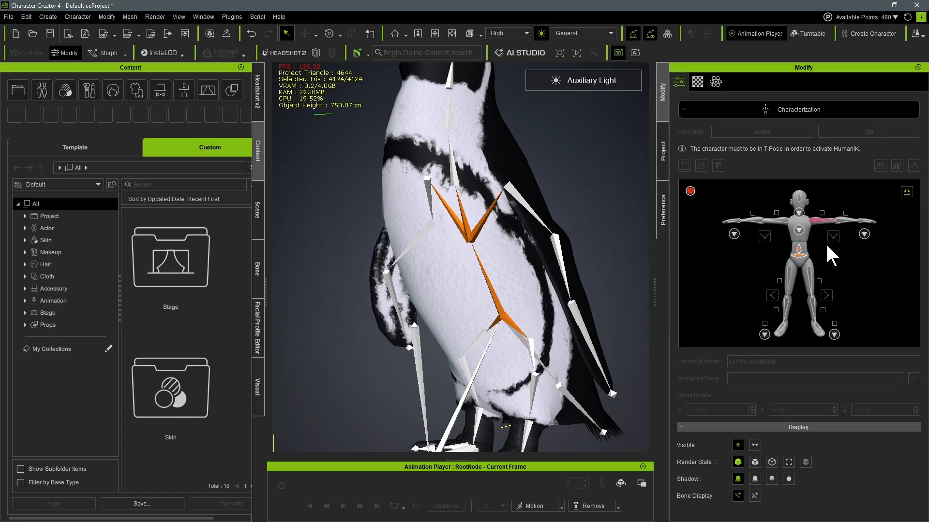
{"action": "left_click", "coordinate": [516, 202]}
{"action": "left_click", "coordinate": [844, 223]}
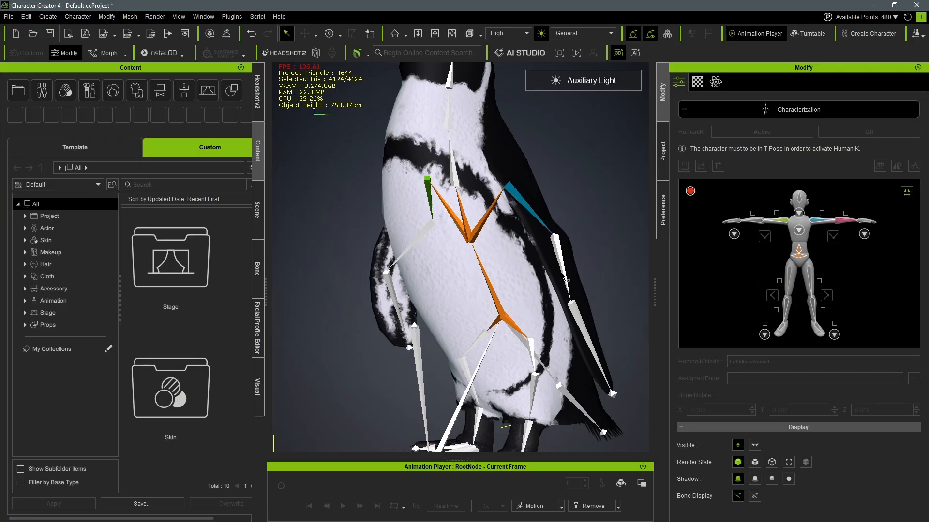
{"action": "left_click", "coordinate": [562, 260]}
Map the Neck1 node to the AnimalHead bone in the neck detail and return to the full-body map.
{"action": "left_click", "coordinate": [798, 230]}
{"action": "left_click", "coordinate": [800, 310]}
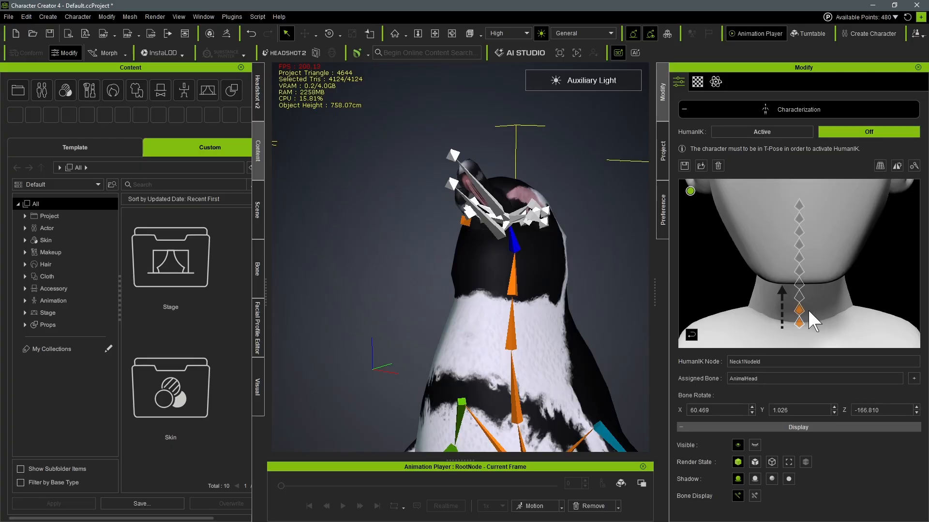
{"action": "left_click", "coordinate": [691, 335]}
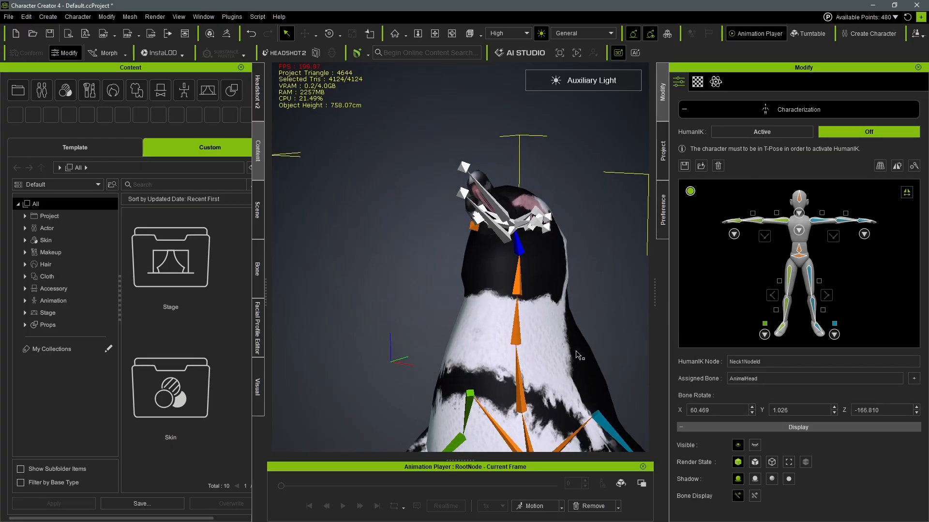
Activate HumanIK for the penguin after checking the mapped bones from the front and side.
{"action": "right_click_drag", "start_coordinate": [339, 356], "coordinate": [567, 259]}
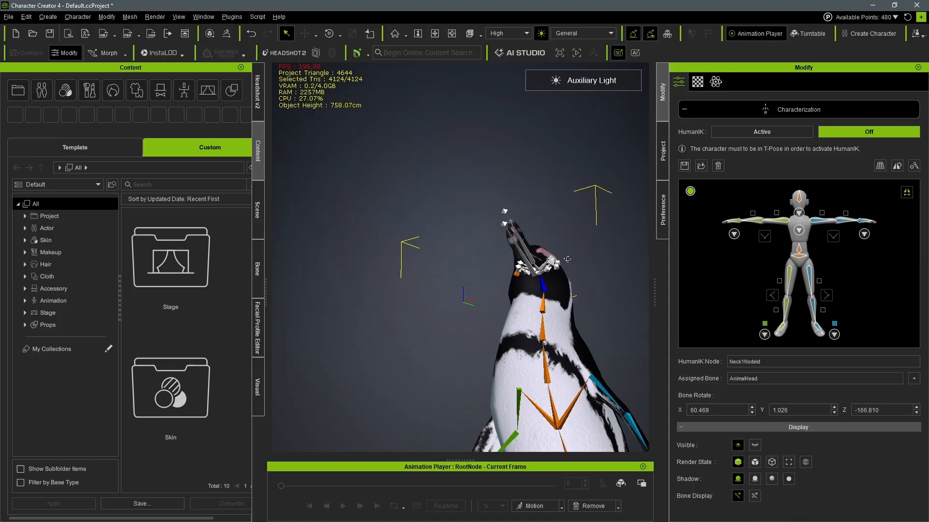
{"action": "left_click", "coordinate": [458, 33]}
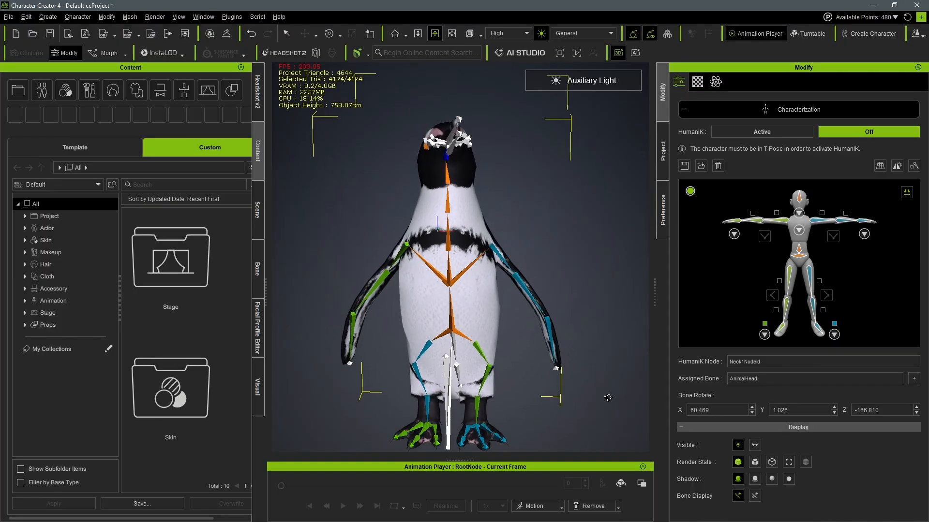
{"action": "mouse_move", "coordinate": [608, 398]}
{"action": "right_mouse_down"}
{"action": "mouse_move", "coordinate": [545, 400]}
{"action": "mouse_move", "coordinate": [612, 407]}
{"action": "mouse_move", "coordinate": [604, 406]}
{"action": "right_mouse_up"}
{"action": "key", "text": "d"}
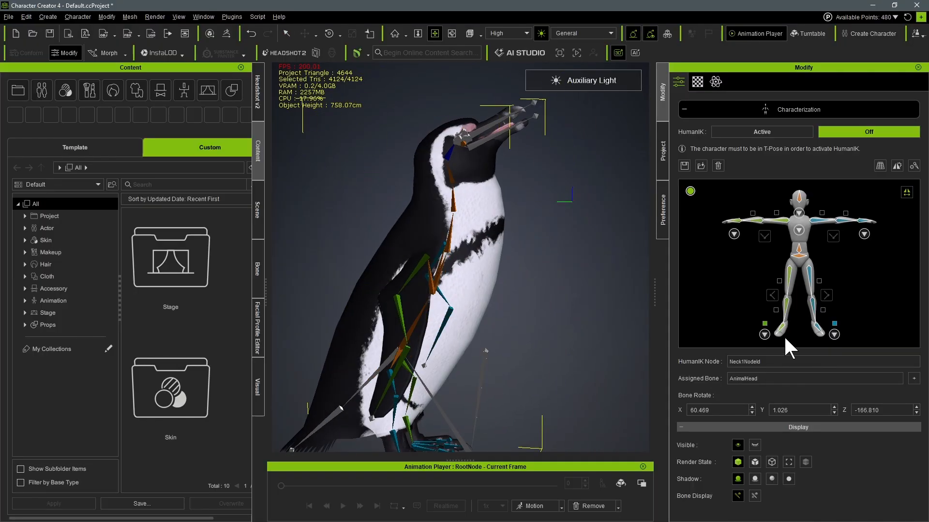
{"action": "right_click_drag", "start_coordinate": [611, 340], "coordinate": [465, 337]}
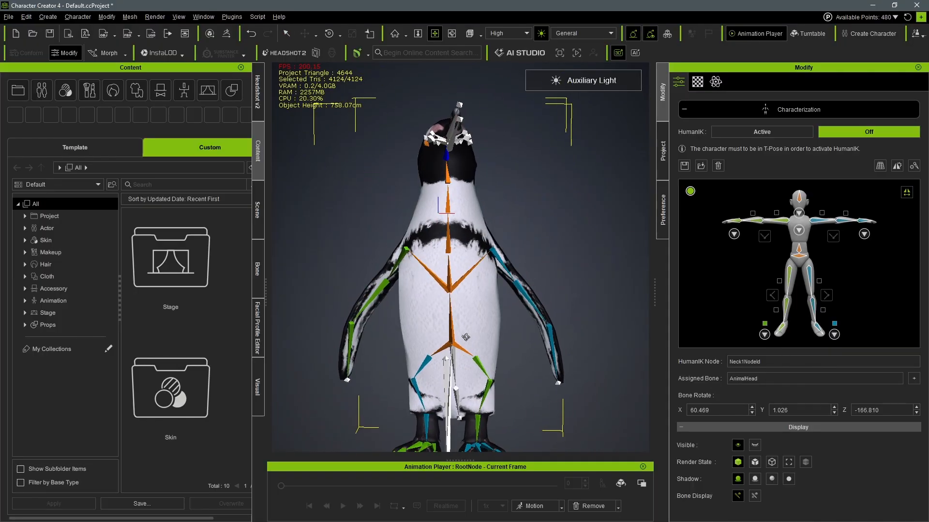
{"action": "left_click", "coordinate": [773, 128]}
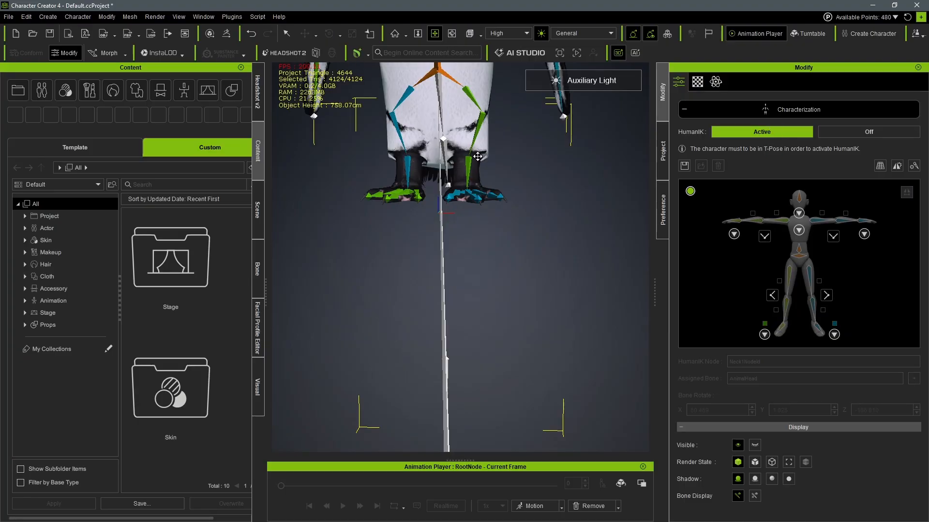
{"action": "left_click_drag", "start_coordinate": [478, 142], "coordinate": [486, 395]}
{"action": "right_click_drag", "start_coordinate": [485, 349], "coordinate": [540, 234]}
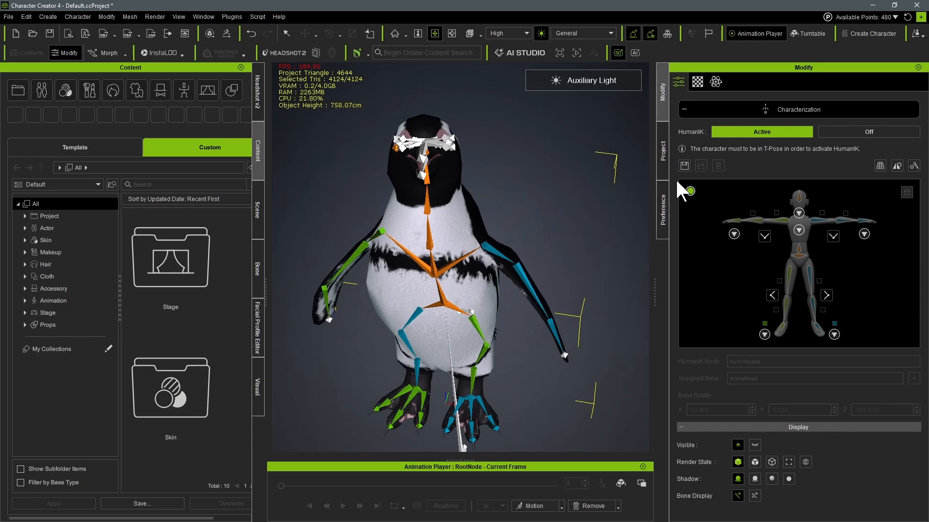
Close the characterization settings and start editing the penguin's expressions in the Facial Profile Editor.
{"action": "left_click", "coordinate": [813, 109]}
{"action": "right_click_drag", "start_coordinate": [437, 212], "coordinate": [320, 212]}
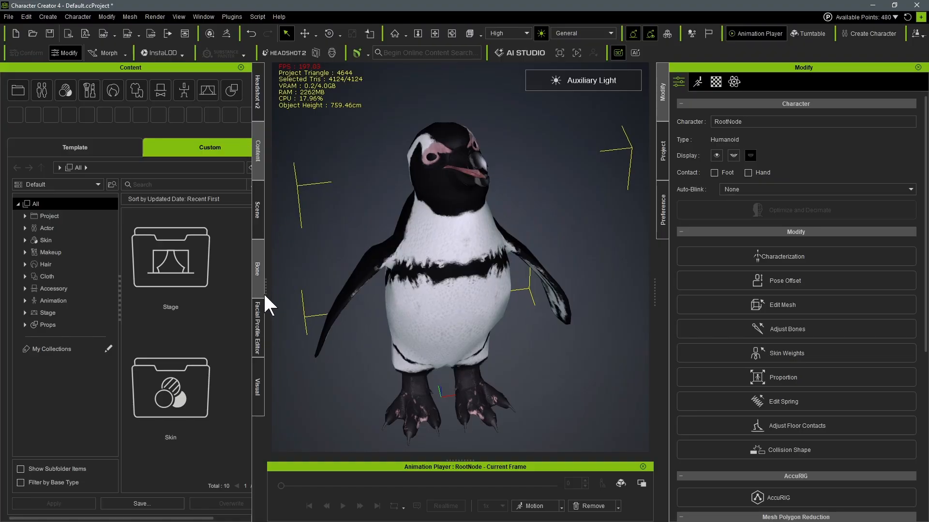
{"action": "left_click", "coordinate": [258, 326]}
{"action": "left_click", "coordinate": [120, 86]}
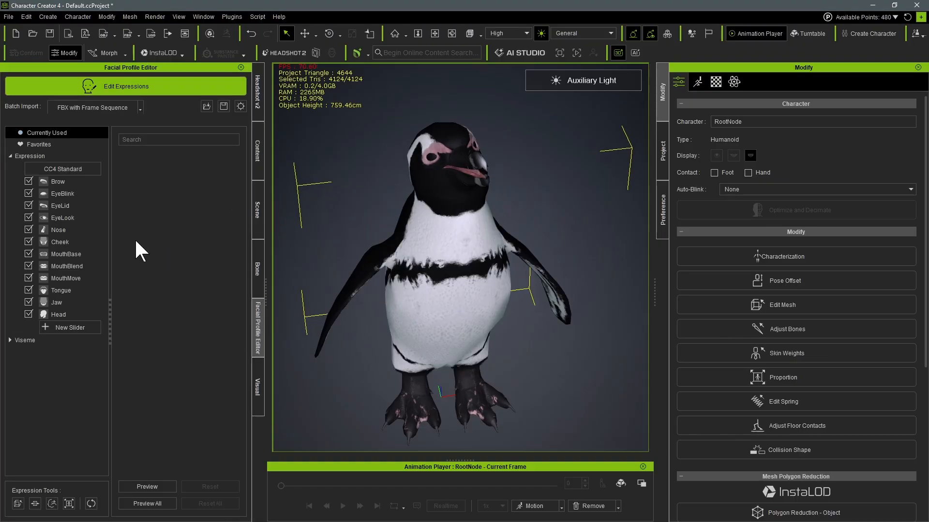
For the left eye blink, pull the upper eyelid's mesh vertices down over the penguin's left eye.
{"action": "right_click_drag", "start_coordinate": [479, 195], "coordinate": [759, 189]}
{"action": "key", "text": "Home"}
{"action": "left_click_drag", "start_coordinate": [491, 194], "coordinate": [465, 290]}
{"action": "scroll", "coordinate": [465, 290], "scroll_direction": "up", "scroll_amount": 5}
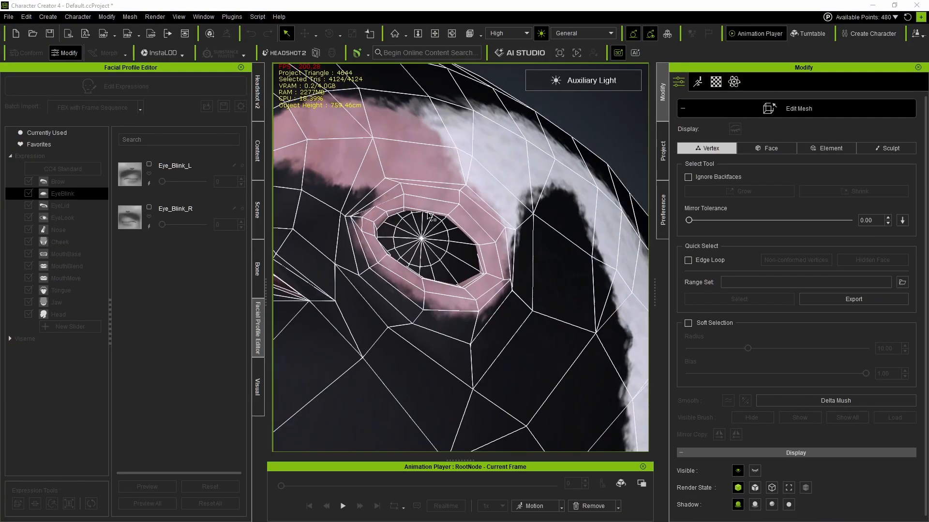
{"action": "middle_click_drag", "start_coordinate": [427, 216], "coordinate": [437, 260]}
{"action": "scroll", "coordinate": [436, 277], "scroll_direction": "up", "scroll_amount": 3}
{"action": "scroll", "coordinate": [435, 276], "scroll_direction": "down", "scroll_amount": 2}
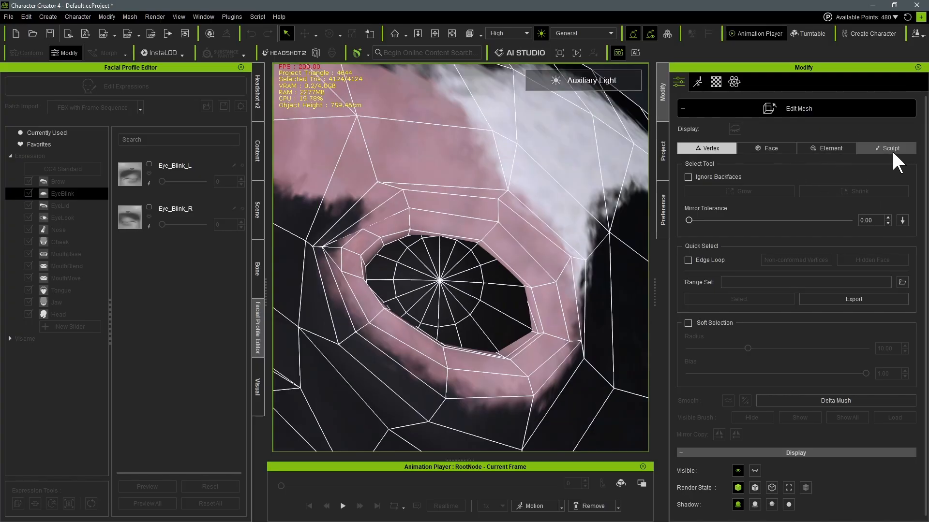
{"action": "left_click", "coordinate": [892, 151]}
{"action": "left_click", "coordinate": [717, 150]}
{"action": "left_click", "coordinate": [409, 234]}
{"action": "left_click_drag", "start_coordinate": [427, 217], "coordinate": [418, 244]}
{"action": "left_click", "coordinate": [482, 243]}
{"action": "right_click_drag", "start_coordinate": [489, 247], "coordinate": [457, 240]}
{"action": "left_click_drag", "start_coordinate": [495, 231], "coordinate": [461, 264]}
{"action": "left_click", "coordinate": [476, 300]}
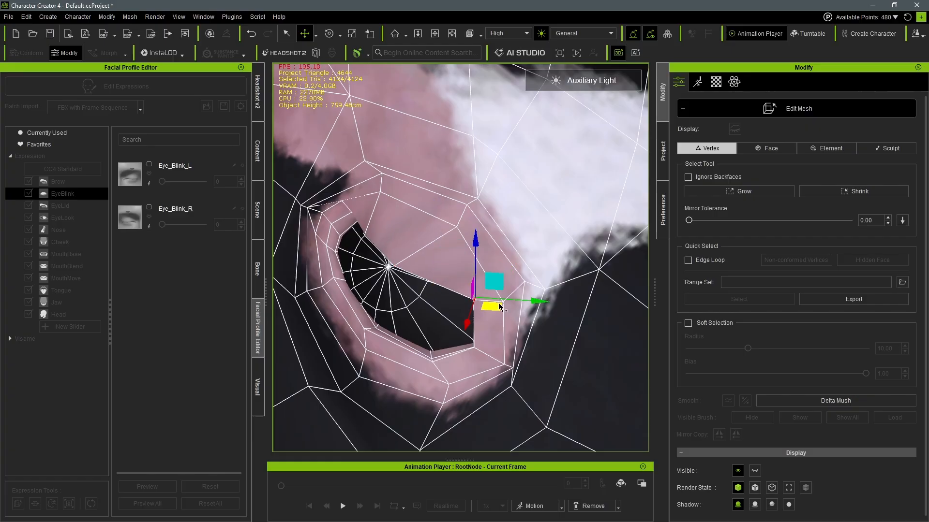
{"action": "left_click_drag", "start_coordinate": [499, 306], "coordinate": [454, 325]}
{"action": "right_click_drag", "start_coordinate": [496, 213], "coordinate": [605, 169]}
{"action": "left_click_drag", "start_coordinate": [485, 320], "coordinate": [478, 319]}
Move the eyelid vertices on the beak side of the left eye inward over the eye opening.
{"action": "right_click_drag", "start_coordinate": [346, 329], "coordinate": [290, 331]}
{"action": "mouse_move", "coordinate": [306, 259]}
{"action": "left_mouse_down"}
{"action": "mouse_move", "coordinate": [317, 267]}
{"action": "mouse_move", "coordinate": [379, 231]}
{"action": "left_mouse_up"}
{"action": "mouse_move", "coordinate": [310, 233]}
{"action": "left_mouse_down"}
{"action": "mouse_move", "coordinate": [321, 242]}
{"action": "mouse_move", "coordinate": [348, 214]}
{"action": "left_mouse_up"}
{"action": "left_click_drag", "start_coordinate": [322, 287], "coordinate": [335, 296]}
{"action": "left_click_drag", "start_coordinate": [353, 276], "coordinate": [406, 261]}
{"action": "right_click_drag", "start_coordinate": [336, 289], "coordinate": [381, 290]}
{"action": "left_click_drag", "start_coordinate": [387, 273], "coordinate": [410, 248]}
{"action": "right_click_drag", "start_coordinate": [411, 249], "coordinate": [361, 254]}
{"action": "left_click_drag", "start_coordinate": [400, 263], "coordinate": [426, 243]}
{"action": "right_click_drag", "start_coordinate": [426, 243], "coordinate": [398, 249]}
{"action": "key", "text": "q"}
{"action": "key", "text": "w"}
{"action": "left_click_drag", "start_coordinate": [401, 254], "coordinate": [432, 248]}
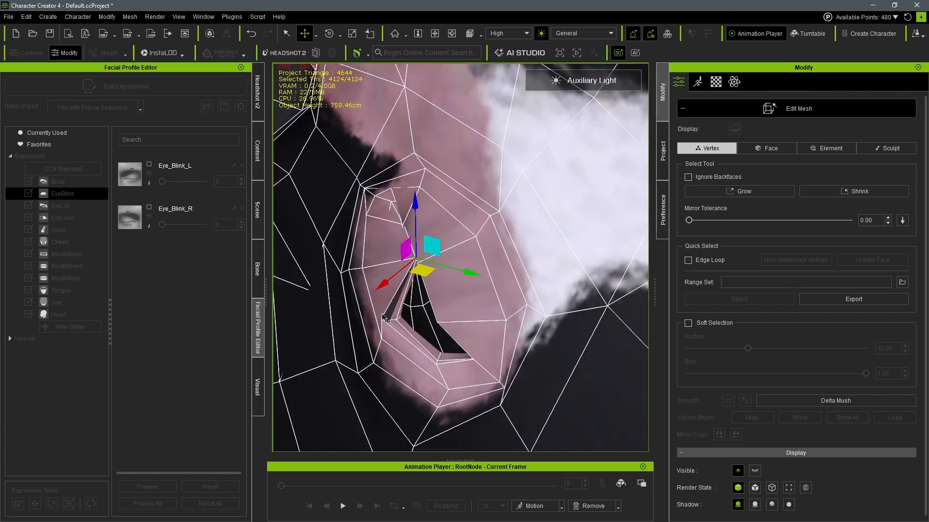
Move the remaining lower eyelid vertices up until the left eye is nearly shut, and finish the mesh edit.
{"action": "left_click_drag", "start_coordinate": [377, 315], "coordinate": [444, 305]}
{"action": "right_click_drag", "start_coordinate": [408, 357], "coordinate": [446, 348]}
{"action": "left_click_drag", "start_coordinate": [446, 347], "coordinate": [460, 365]}
{"action": "left_click_drag", "start_coordinate": [472, 341], "coordinate": [479, 317]}
{"action": "right_click_drag", "start_coordinate": [479, 318], "coordinate": [431, 316]}
{"action": "left_click_drag", "start_coordinate": [422, 252], "coordinate": [454, 287]}
{"action": "left_click_drag", "start_coordinate": [437, 272], "coordinate": [430, 279]}
{"action": "left_click", "coordinate": [886, 148]}
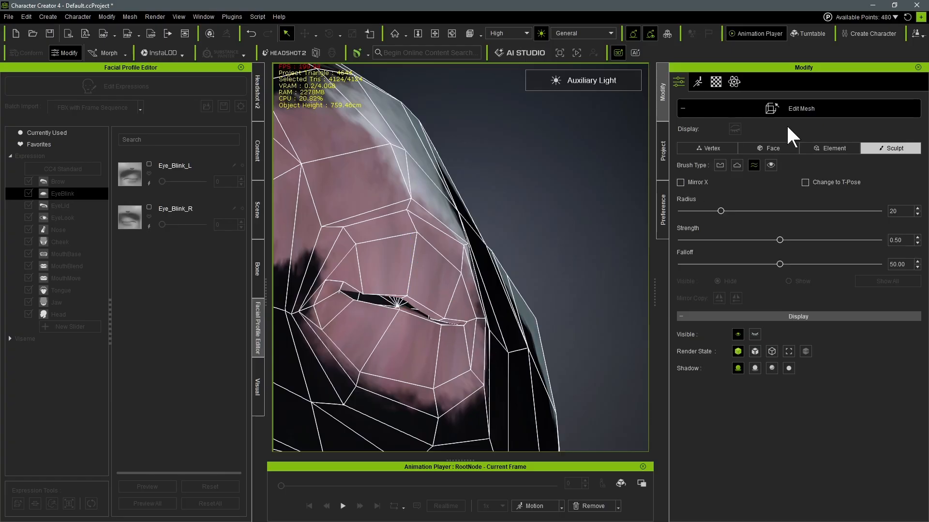
{"action": "left_click", "coordinate": [794, 109]}
Preview the blinks of both eyes with the Eye_Blink_R and Eye_Blink_L sliders.
{"action": "scroll", "coordinate": [450, 303], "scroll_direction": "down", "scroll_amount": 4}
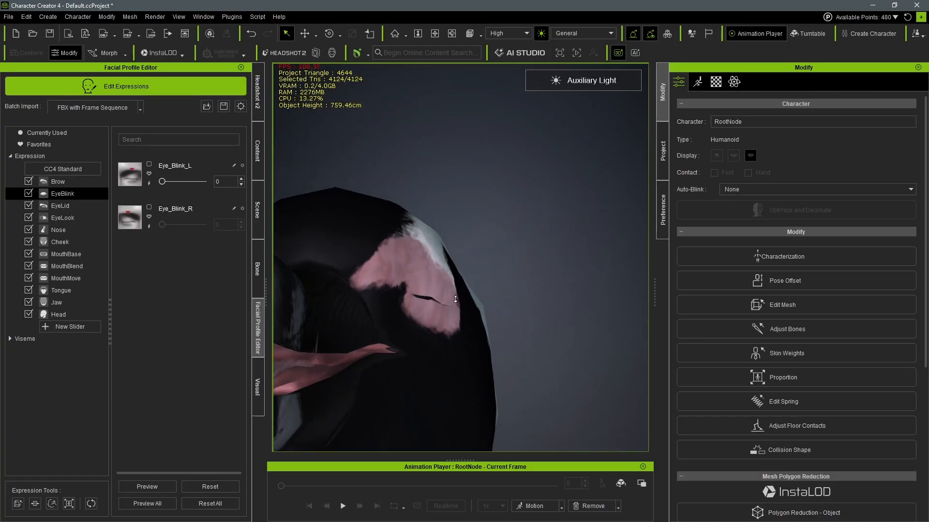
{"action": "scroll", "coordinate": [455, 299], "scroll_direction": "down", "scroll_amount": 4}
{"action": "right_click_drag", "start_coordinate": [409, 337], "coordinate": [477, 308]}
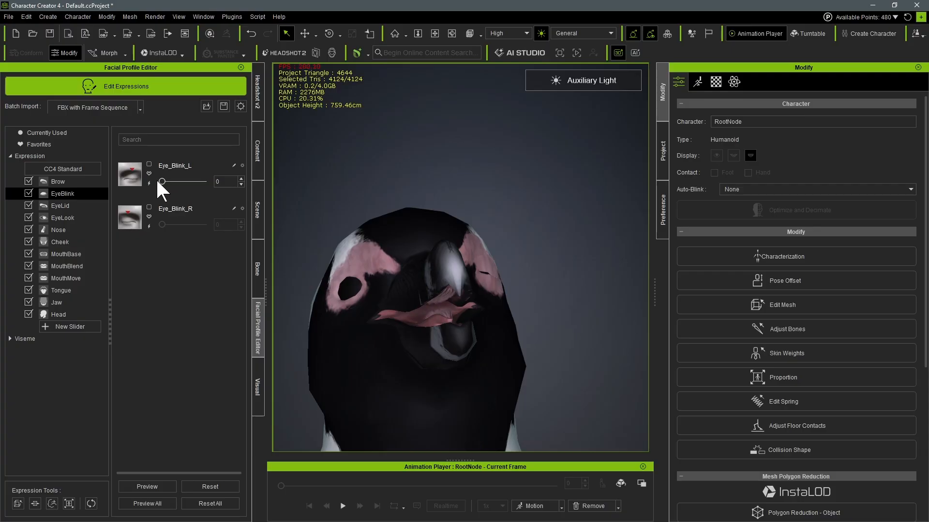
{"action": "left_click", "coordinate": [149, 226]}
{"action": "left_click_drag", "start_coordinate": [199, 224], "coordinate": [158, 230]}
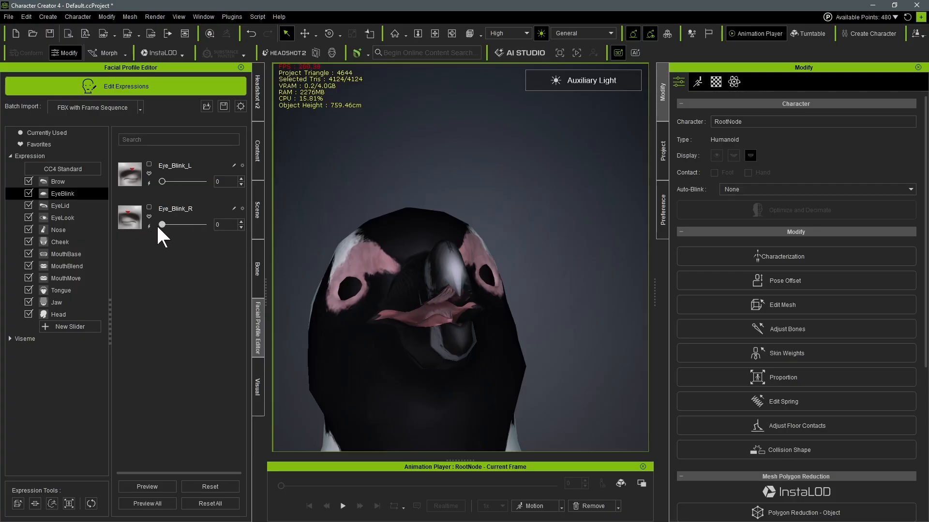
{"action": "left_click_drag", "start_coordinate": [162, 182], "coordinate": [205, 183]}
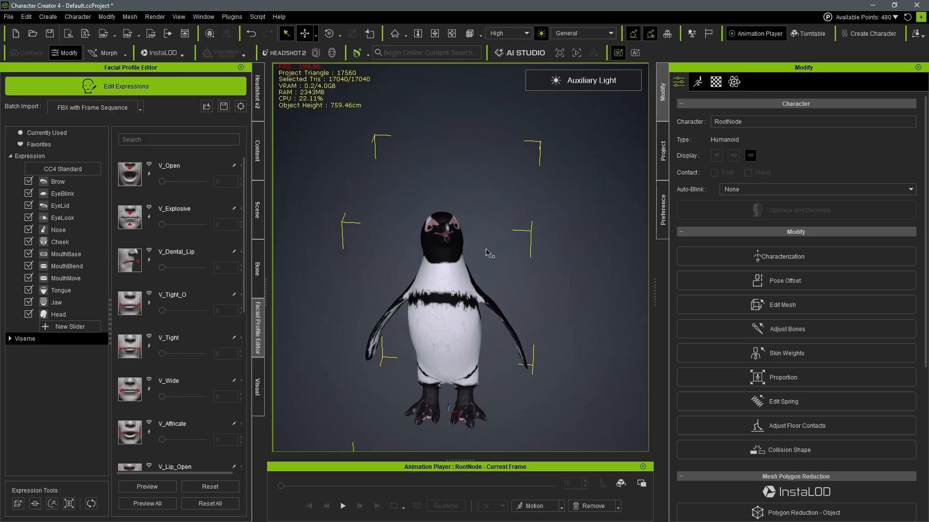
Open the mesh for editing the open-mouth viseme and select the lower beak's faces, growing the selection three times.
{"action": "scroll", "coordinate": [444, 236], "scroll_direction": "up", "scroll_amount": 5}
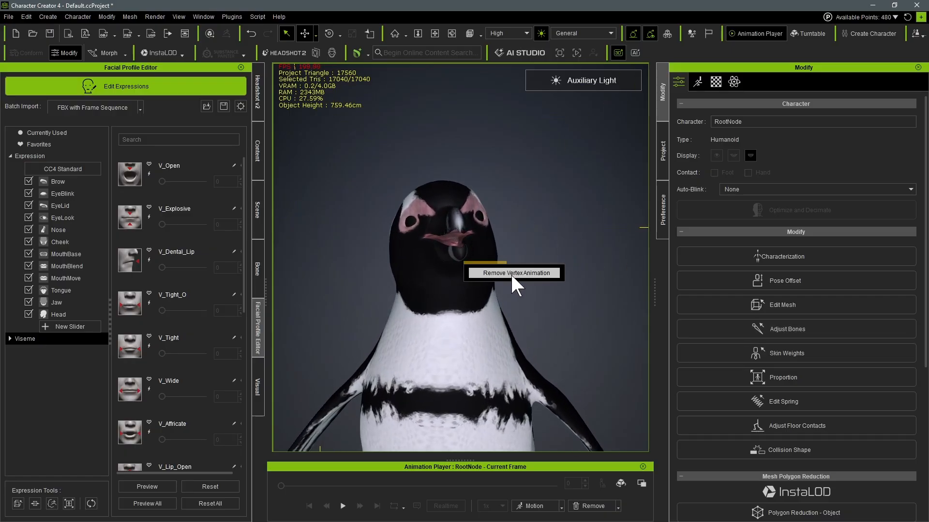
{"action": "middle_click_drag", "start_coordinate": [534, 241], "coordinate": [496, 257]}
{"action": "left_click", "coordinate": [434, 33]}
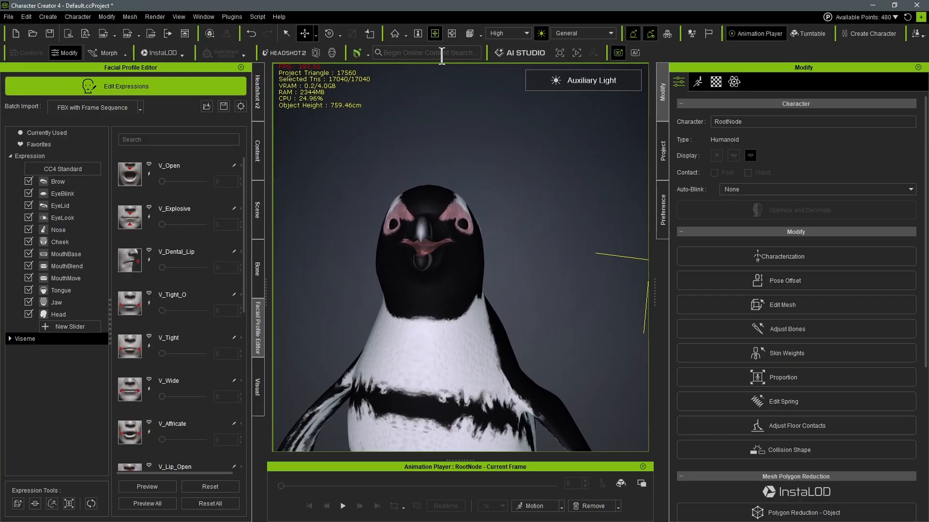
{"action": "left_click_drag", "start_coordinate": [529, 252], "coordinate": [589, 235]}
{"action": "left_click_drag", "start_coordinate": [550, 263], "coordinate": [542, 266]}
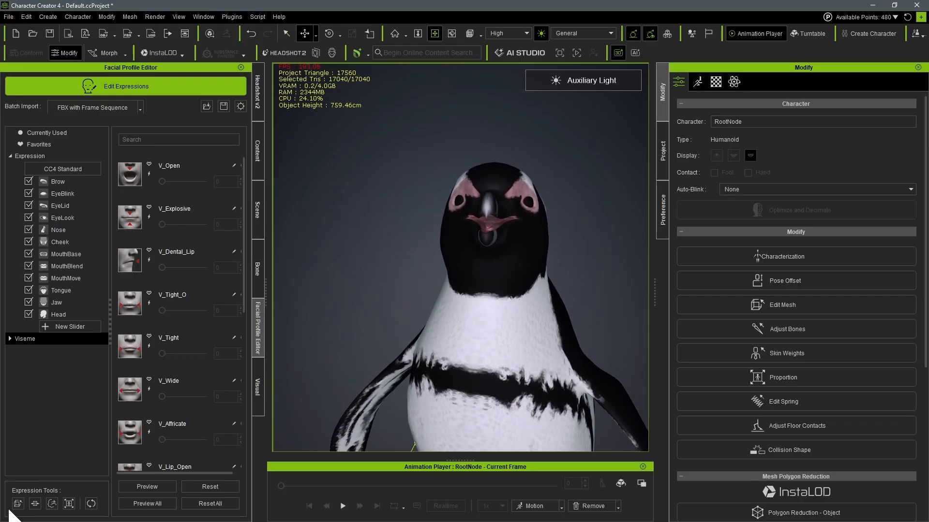
{"action": "left_click", "coordinate": [36, 505]}
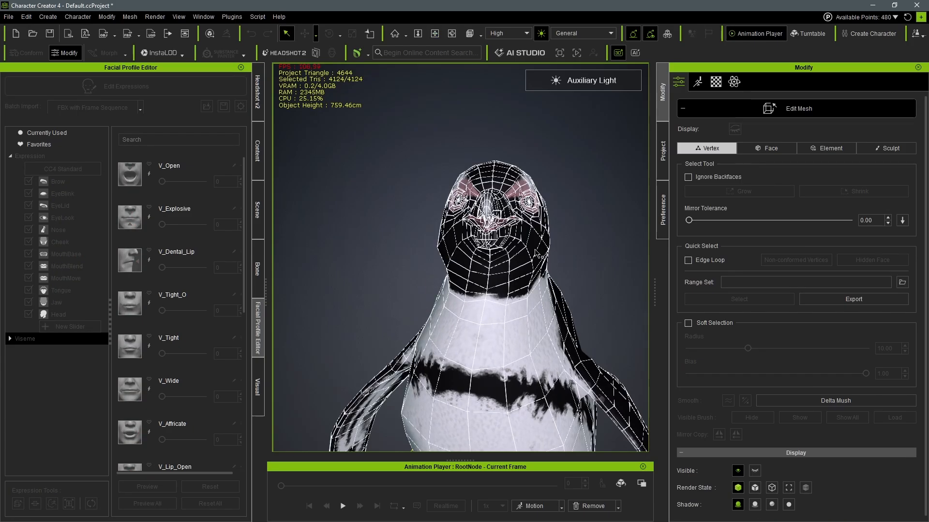
{"action": "right_click_drag", "start_coordinate": [536, 253], "coordinate": [384, 268]}
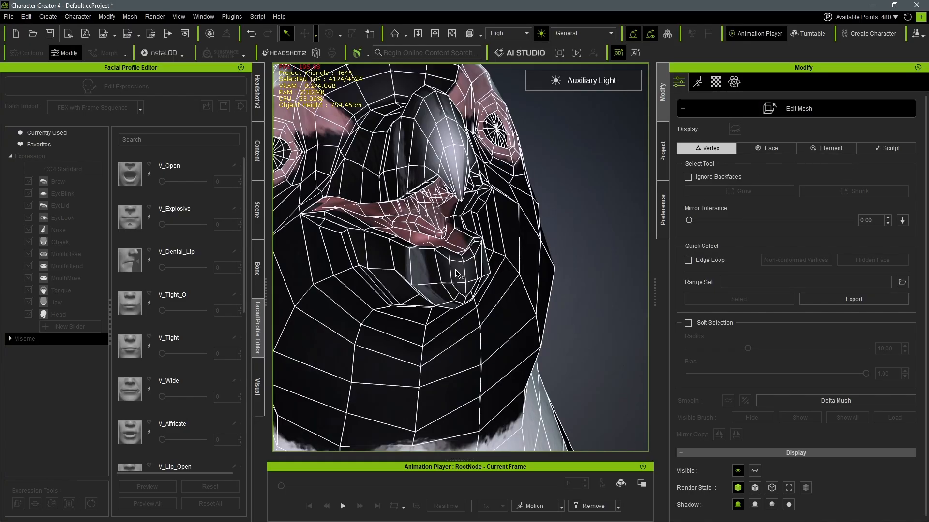
{"action": "left_click", "coordinate": [766, 149]}
{"action": "left_click", "coordinate": [423, 270]}
{"action": "left_click", "coordinate": [758, 190]}
{"action": "left_click", "coordinate": [758, 190]}
{"action": "left_click", "coordinate": [759, 190]}
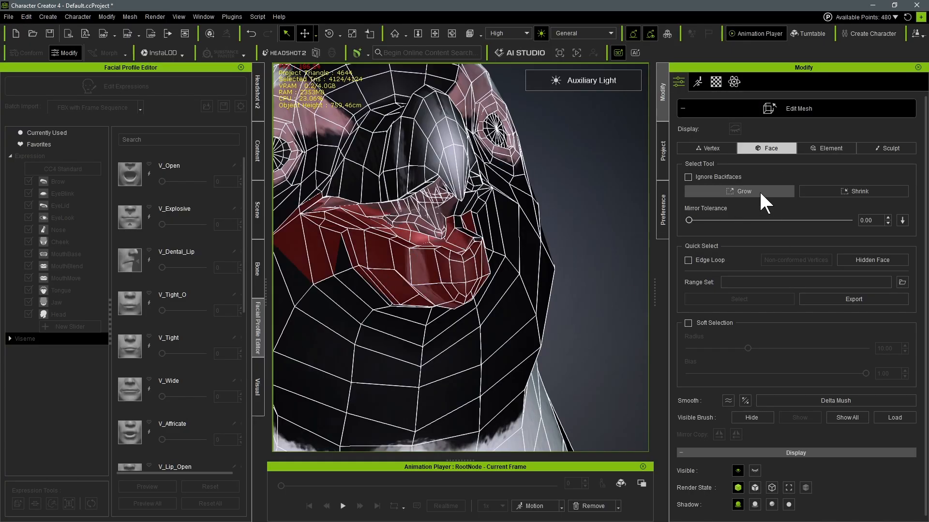
Undo the last changes to the lower beak's face selection.
{"action": "right_click_drag", "start_coordinate": [546, 232], "coordinate": [335, 243]}
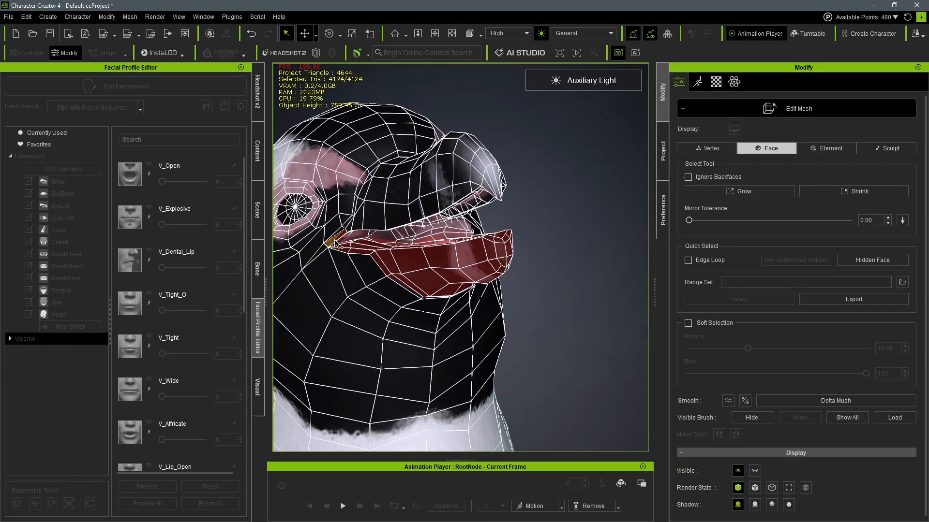
{"action": "key", "text": "w"}
{"action": "right_click_drag", "start_coordinate": [513, 285], "coordinate": [422, 375]}
{"action": "scroll", "coordinate": [523, 242], "scroll_direction": "up", "scroll_amount": 5}
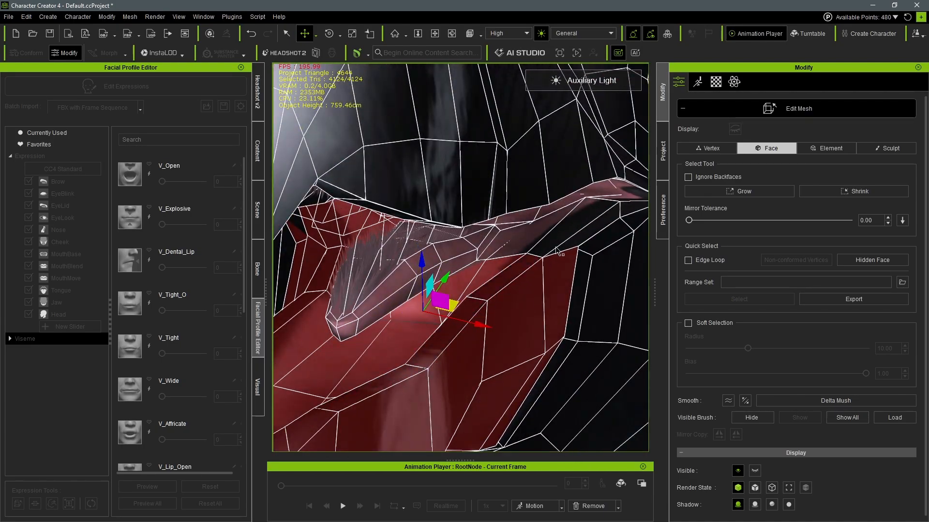
{"action": "right_click_drag", "start_coordinate": [583, 247], "coordinate": [424, 314]}
{"action": "key", "text": "ctrl+z"}
{"action": "key", "text": "ctrl+z"}
{"action": "key", "text": "ctrl+z"}
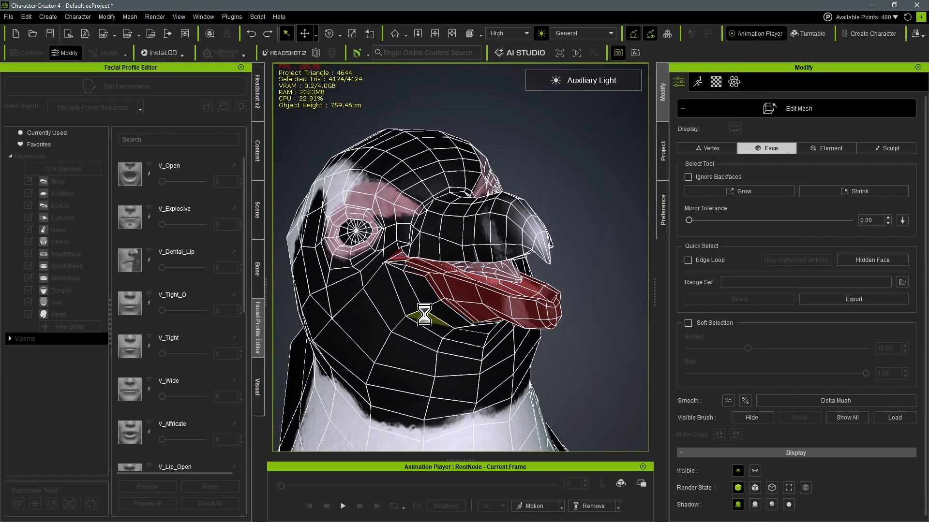
{"action": "key", "text": "ctrl+z"}
{"action": "key", "text": "ctrl+z"}
{"action": "key", "text": "ctrl+z"}
{"action": "key", "text": "ctrl+z"}
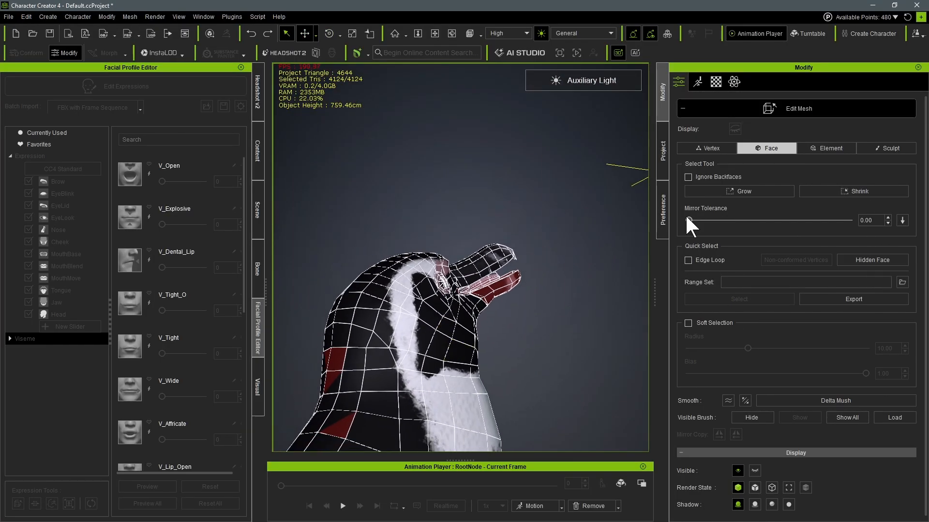
Enable Ignore Backfaces and deselect the stray faces on the back of the penguin's neck.
{"action": "left_click", "coordinate": [688, 177]}
{"action": "middle_click_drag", "start_coordinate": [332, 364], "coordinate": [395, 300]}
{"action": "left_click", "coordinate": [395, 299], "text": "ctrl"}
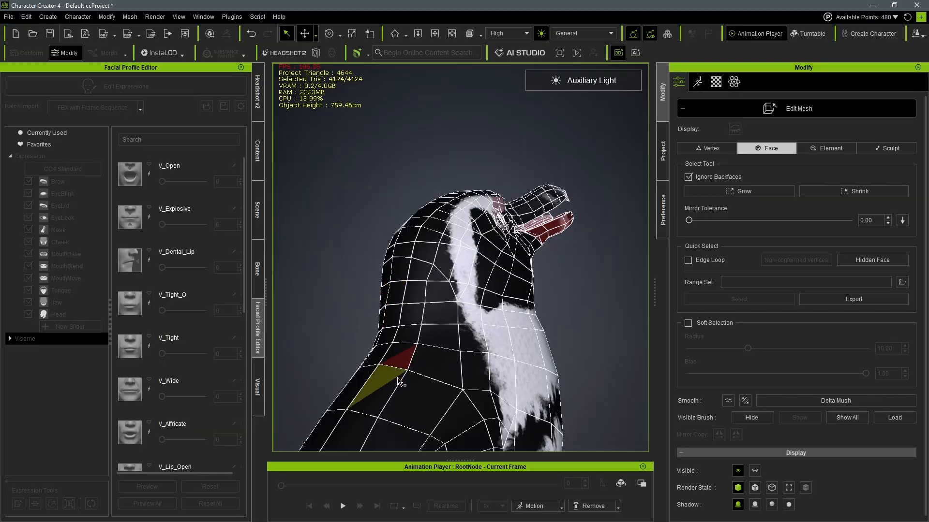
{"action": "left_click", "coordinate": [399, 360], "text": "ctrl"}
Rotate the selected lower beak faces downward and shift them to open the beak.
{"action": "right_click_drag", "start_coordinate": [401, 357], "coordinate": [435, 280]}
{"action": "scroll", "coordinate": [535, 237], "scroll_direction": "up", "scroll_amount": 3}
{"action": "scroll", "coordinate": [535, 237], "scroll_direction": "up", "scroll_amount": 3}
{"action": "key", "text": "e"}
{"action": "left_click_drag", "start_coordinate": [588, 204], "coordinate": [594, 218]}
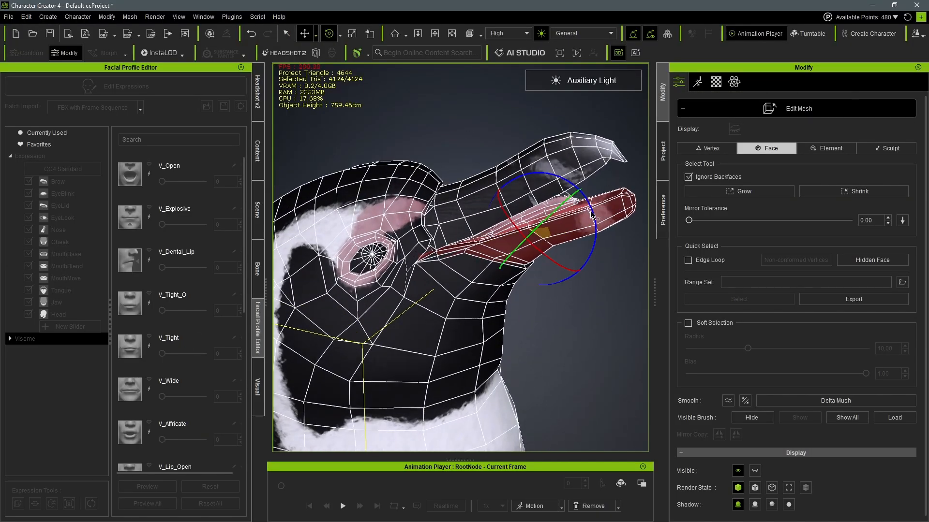
{"action": "key", "text": "w"}
{"action": "mouse_move", "coordinate": [531, 213]}
{"action": "left_mouse_down"}
{"action": "mouse_move", "coordinate": [543, 235]}
{"action": "mouse_move", "coordinate": [544, 219]}
{"action": "left_mouse_up"}
{"action": "key", "text": "e"}
{"action": "left_click_drag", "start_coordinate": [603, 205], "coordinate": [607, 226]}
Refine the lower beak's open position with small moves and a slight further downward rotation.
{"action": "key", "text": "w"}
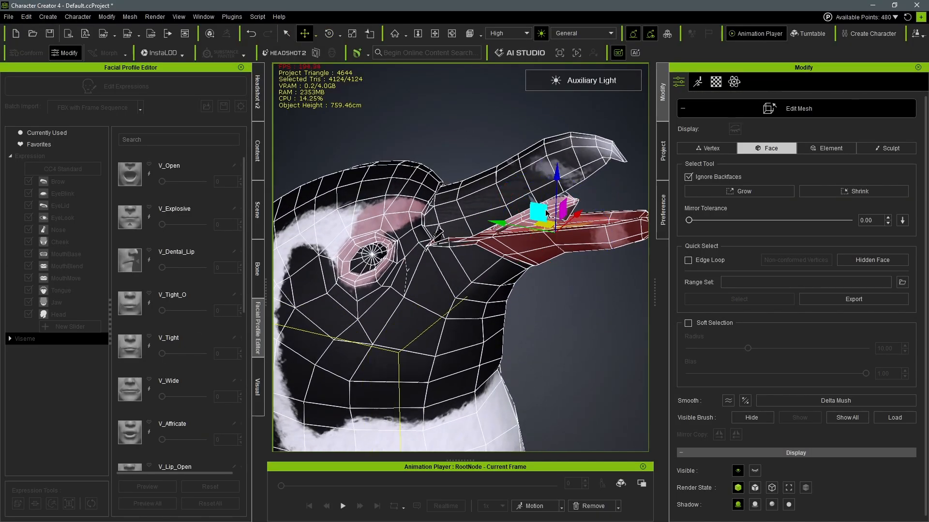
{"action": "left_click_drag", "start_coordinate": [543, 215], "coordinate": [545, 219]}
{"action": "key", "text": "e"}
{"action": "left_click_drag", "start_coordinate": [605, 217], "coordinate": [608, 226]}
{"action": "key", "text": "w"}
{"action": "left_click_drag", "start_coordinate": [547, 216], "coordinate": [546, 221]}
{"action": "right_click_drag", "start_coordinate": [534, 237], "coordinate": [247, 297]}
Smooth the mesh around the opened beak with the smooth sculpt brush at radius 99 and finish the mesh edit.
{"action": "left_click", "coordinate": [887, 148]}
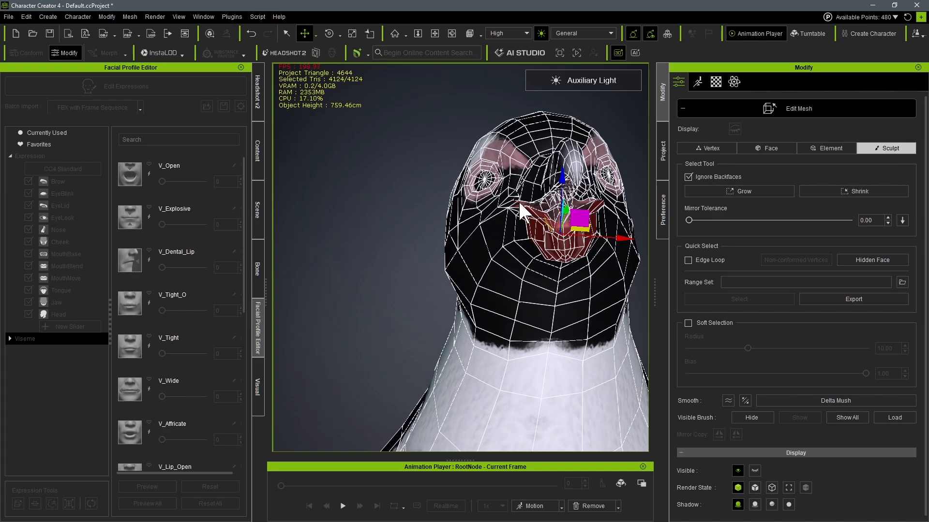
{"action": "left_click", "coordinate": [753, 166]}
{"action": "left_click", "coordinate": [518, 214]}
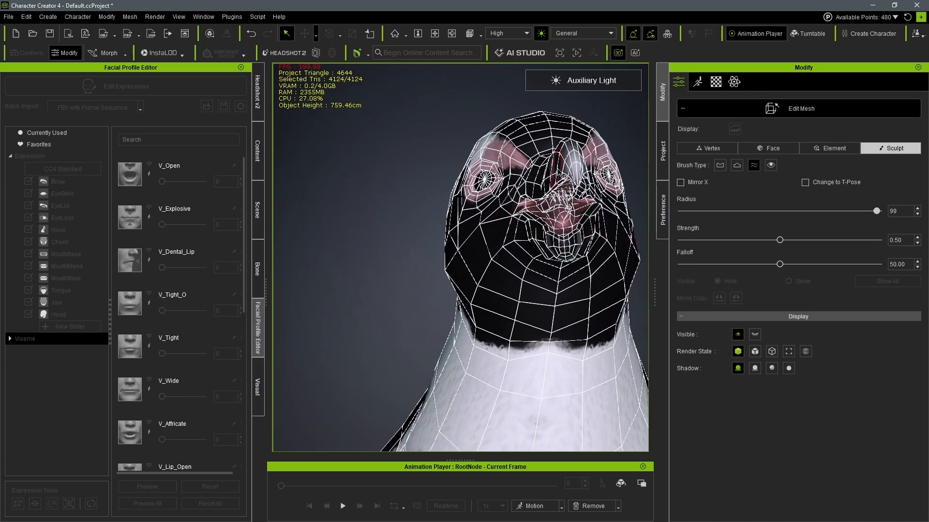
{"action": "mouse_move", "coordinate": [582, 186]}
{"action": "right_mouse_down"}
{"action": "mouse_move", "coordinate": [414, 236]}
{"action": "mouse_move", "coordinate": [532, 256]}
{"action": "mouse_move", "coordinate": [515, 208]}
{"action": "right_mouse_up"}
{"action": "left_click", "coordinate": [522, 283]}
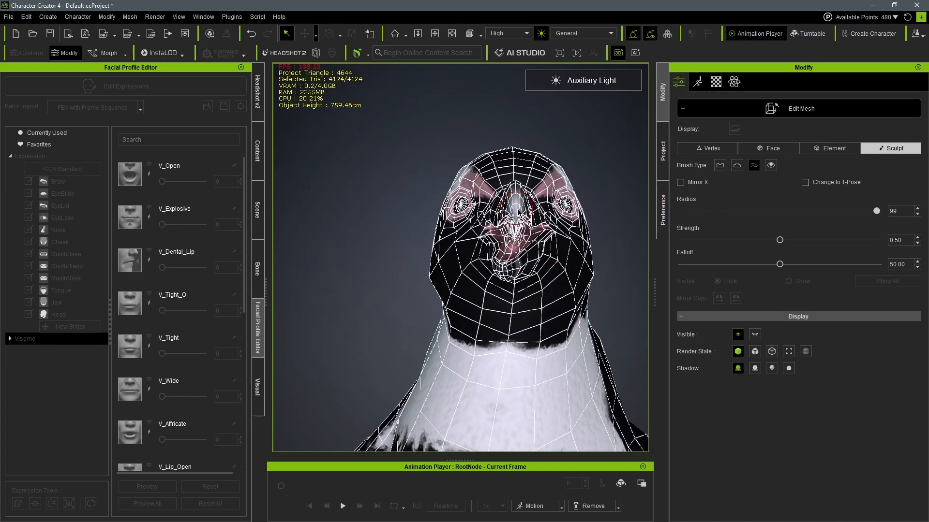
{"action": "left_click", "coordinate": [798, 108]}
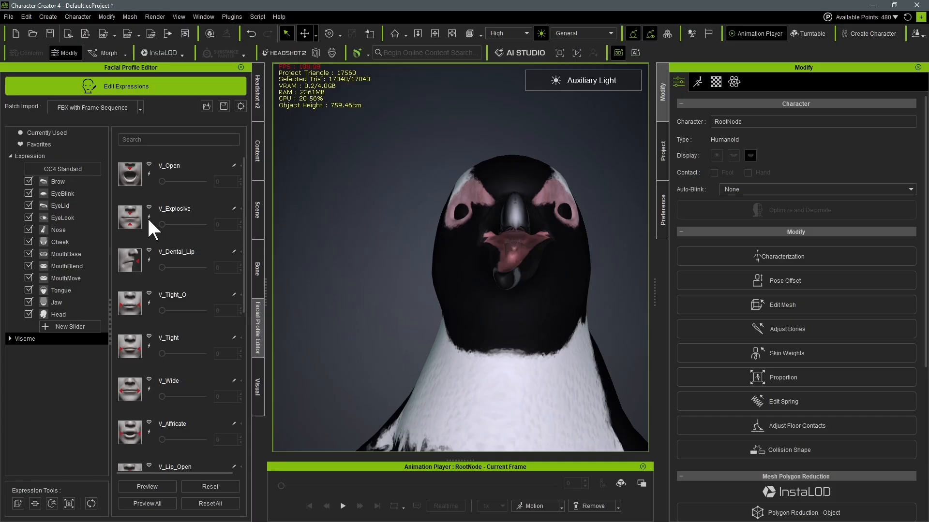
Open the V_Explosive viseme for mesh editing and select the lower beak's faces by growing the selection.
{"action": "left_click", "coordinate": [149, 217]}
{"action": "right_click_drag", "start_coordinate": [503, 228], "coordinate": [481, 209]}
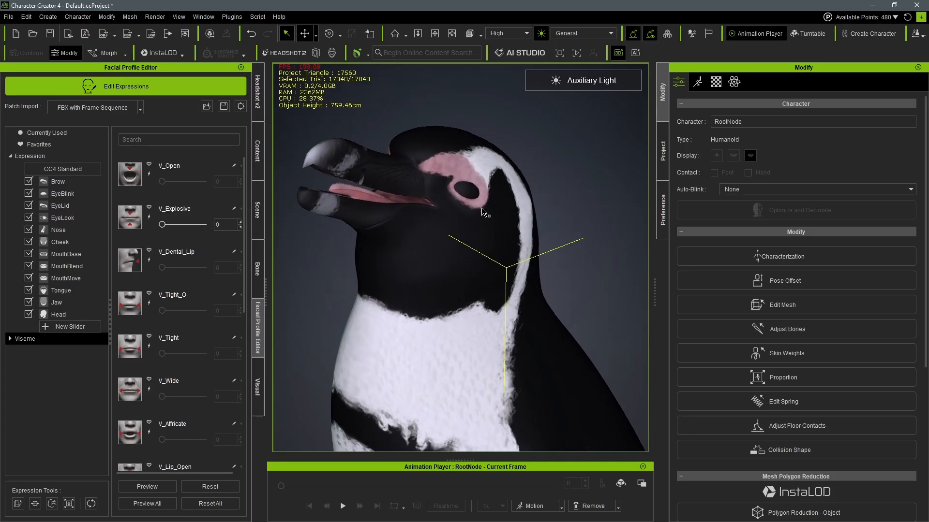
{"action": "left_click", "coordinate": [782, 304]}
{"action": "left_click", "coordinate": [885, 148]}
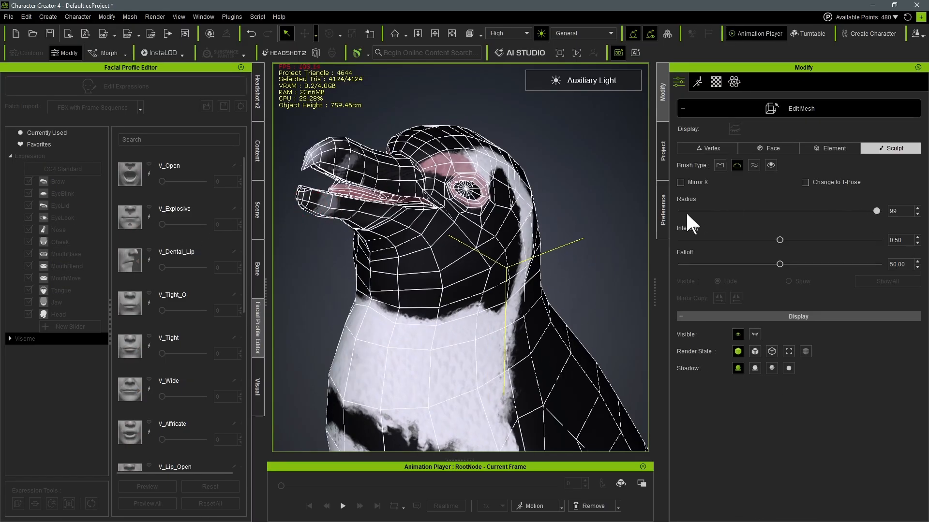
{"action": "left_click", "coordinate": [772, 148]}
{"action": "left_click", "coordinate": [745, 192]}
{"action": "left_click", "coordinate": [758, 190]}
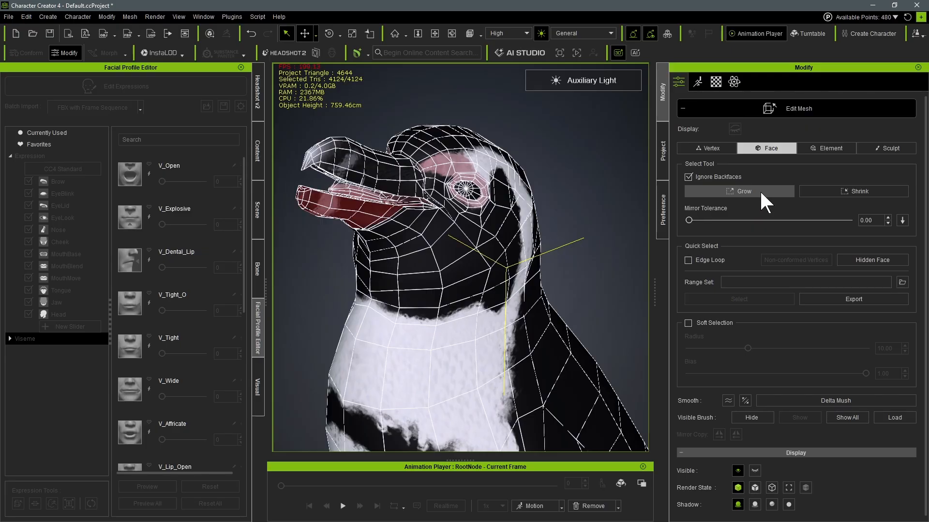
Move the selected lower beak faces up against the upper beak to close the mouth.
{"action": "key", "text": "w"}
{"action": "mouse_move", "coordinate": [352, 186]}
{"action": "left_mouse_down"}
{"action": "mouse_move", "coordinate": [351, 174]}
{"action": "mouse_move", "coordinate": [359, 180]}
{"action": "left_mouse_up"}
{"action": "key", "text": "e"}
{"action": "key", "text": "w"}
{"action": "left_click_drag", "start_coordinate": [356, 177], "coordinate": [356, 165]}
{"action": "right_click_drag", "start_coordinate": [425, 193], "coordinate": [546, 201]}
Smooth the mesh around the closed beak with the smooth sculpt brush.
{"action": "left_click", "coordinate": [886, 149]}
{"action": "left_click", "coordinate": [753, 165]}
{"action": "mouse_move", "coordinate": [341, 224]}
{"action": "left_mouse_down"}
{"action": "mouse_move", "coordinate": [322, 204]}
{"action": "mouse_move", "coordinate": [360, 193]}
{"action": "mouse_move", "coordinate": [341, 179]}
{"action": "mouse_move", "coordinate": [314, 198]}
{"action": "mouse_move", "coordinate": [331, 209]}
{"action": "mouse_move", "coordinate": [350, 187]}
{"action": "left_mouse_up"}
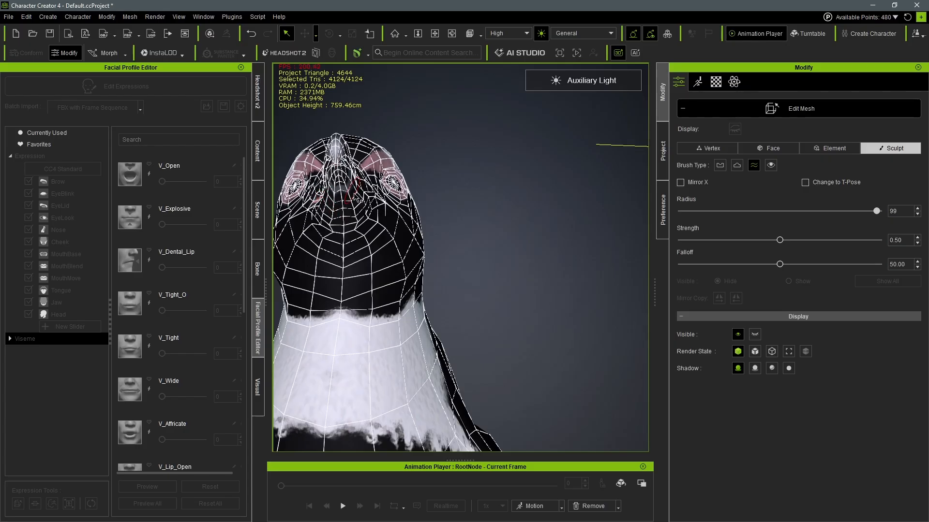
{"action": "right_click_drag", "start_coordinate": [435, 242], "coordinate": [513, 247]}
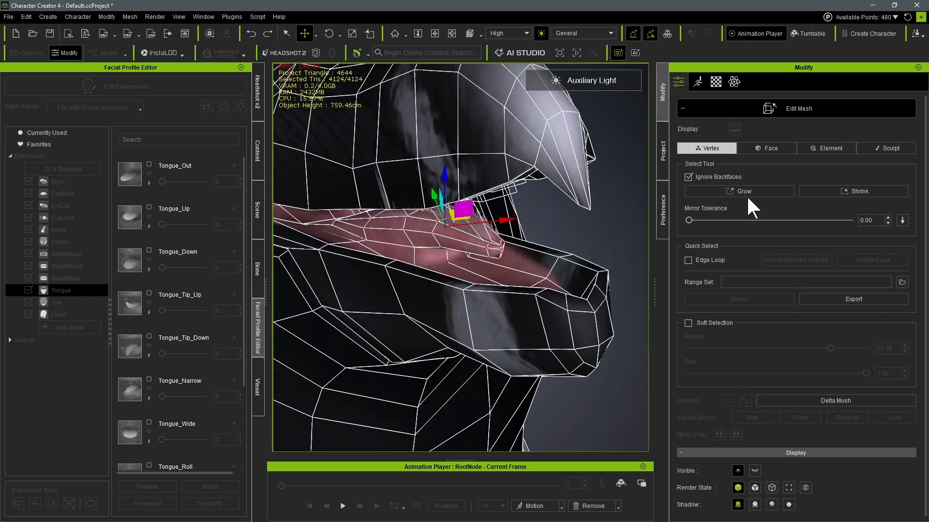
Grow the vertex selection on the tongue in the Tongue_Out shape and rotate it slightly so the tip tilts upward.
{"action": "left_click", "coordinate": [754, 187]}
{"action": "key", "text": "e"}
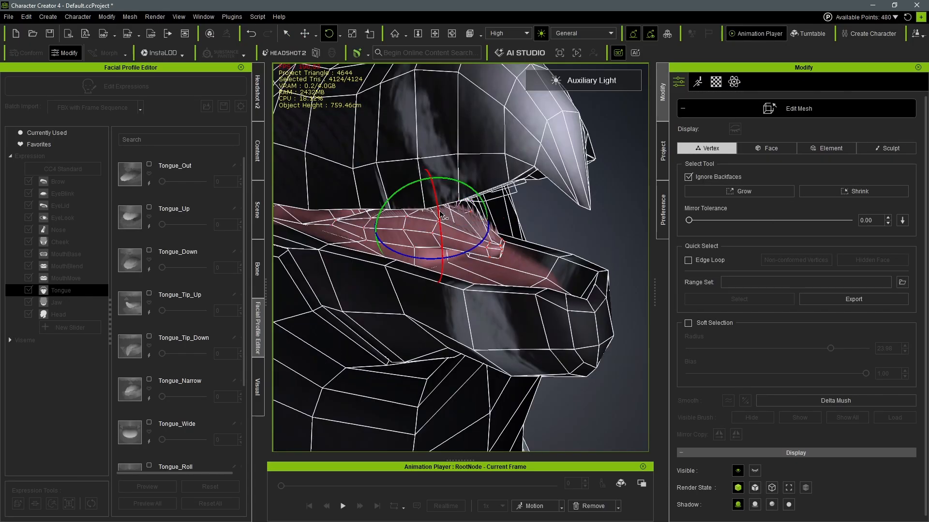
{"action": "left_click_drag", "start_coordinate": [440, 214], "coordinate": [451, 212]}
{"action": "key", "text": "w"}
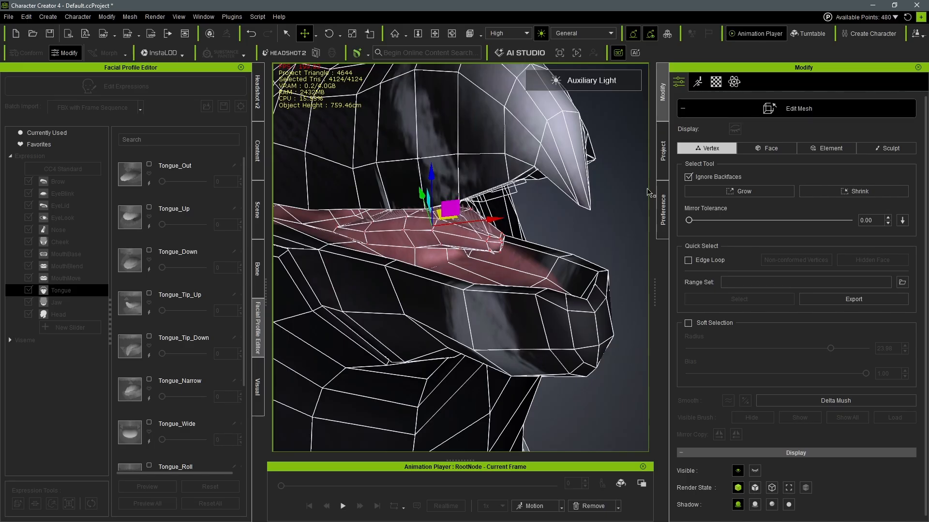
Try to smooth the tongue tip with the smooth sculpt brush and undo the stroke.
{"action": "left_click", "coordinate": [889, 147]}
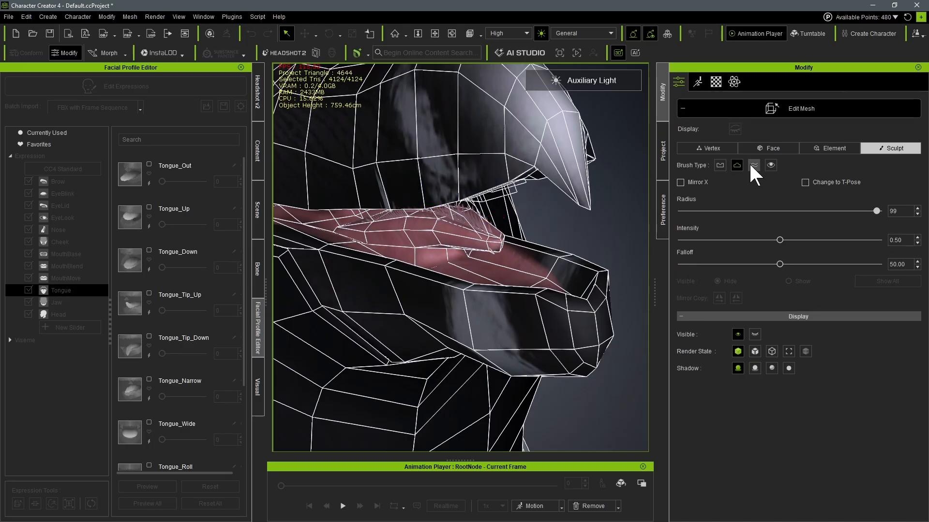
{"action": "left_click", "coordinate": [753, 165]}
{"action": "mouse_move", "coordinate": [475, 244]}
{"action": "left_mouse_down"}
{"action": "mouse_move", "coordinate": [467, 248]}
{"action": "mouse_move", "coordinate": [482, 248]}
{"action": "left_mouse_up"}
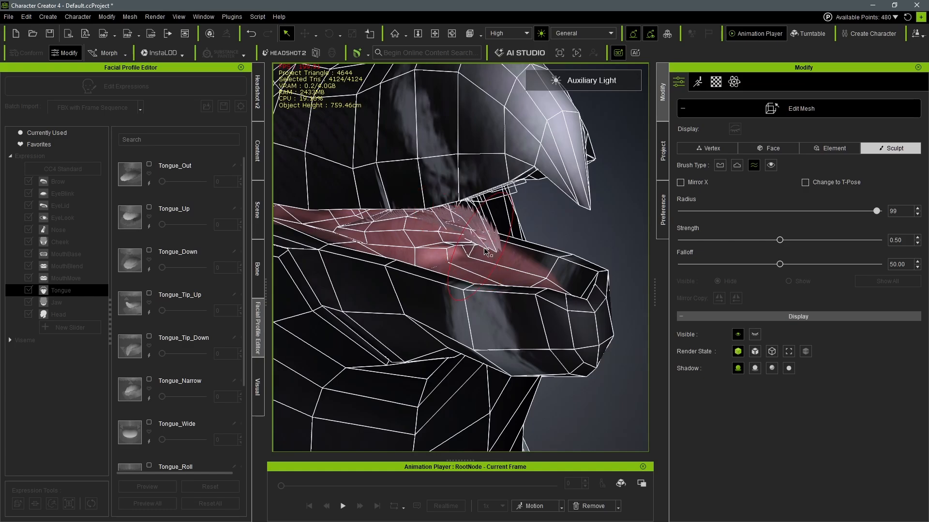
{"action": "key", "text": "ctrl+z"}
{"action": "left_click", "coordinate": [494, 246]}
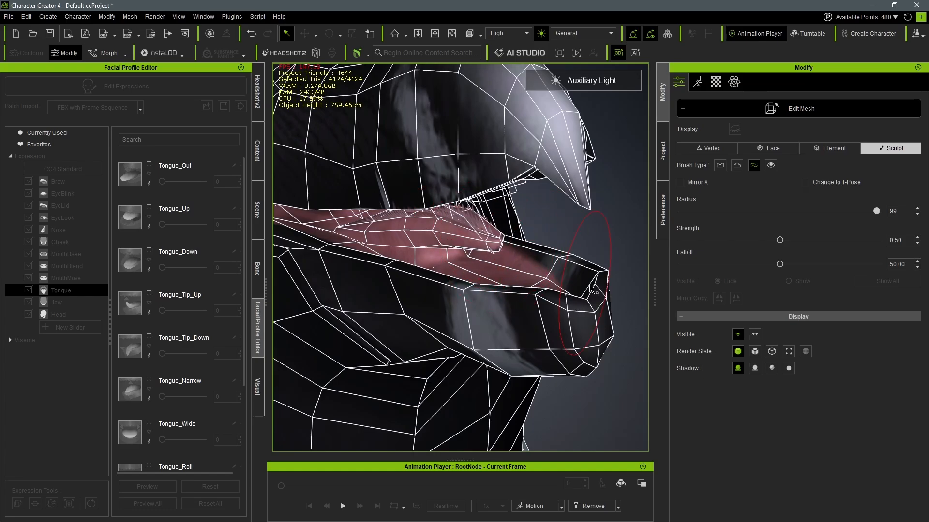
Finish the tongue mesh edit and test the Tongue_Out expression with its slider.
{"action": "left_click", "coordinate": [788, 107]}
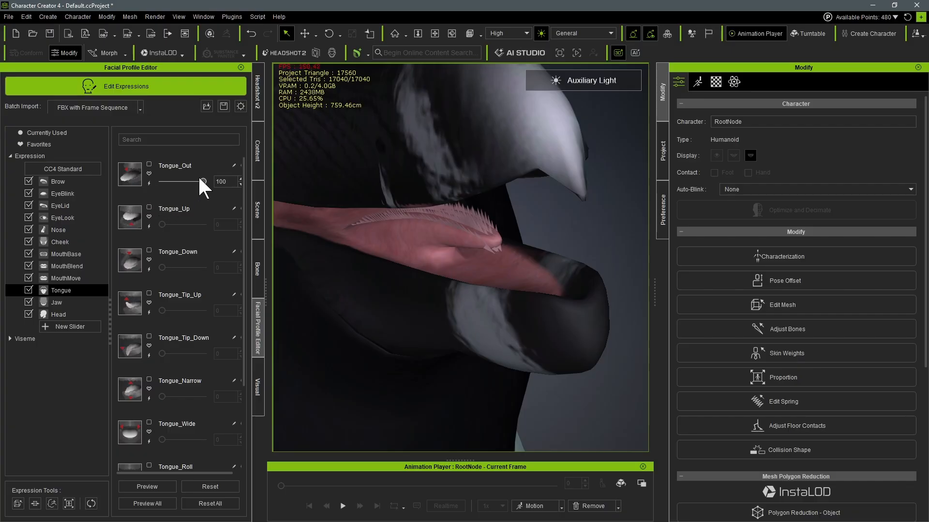
{"action": "left_click_drag", "start_coordinate": [162, 182], "coordinate": [168, 182]}
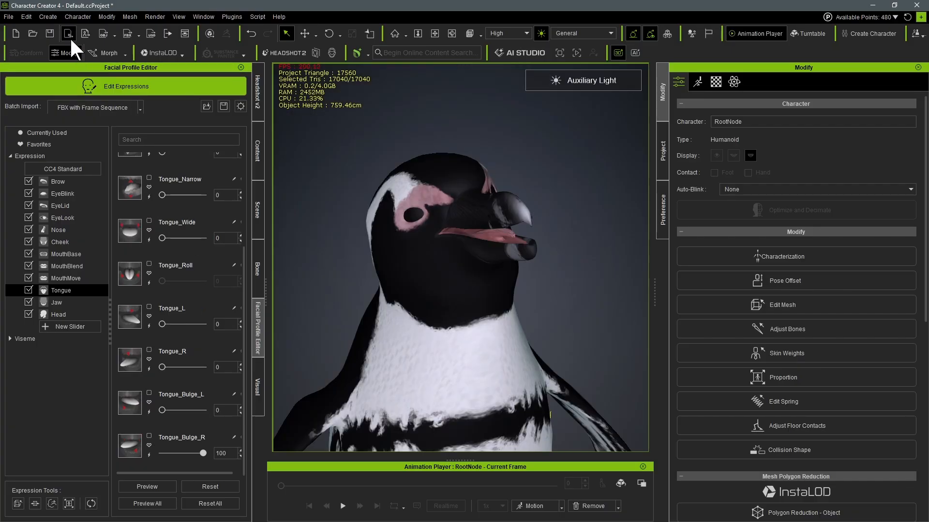
Send the penguin to iClone and load a voice audio file into AccuLips.
{"action": "left_click", "coordinate": [68, 34]}
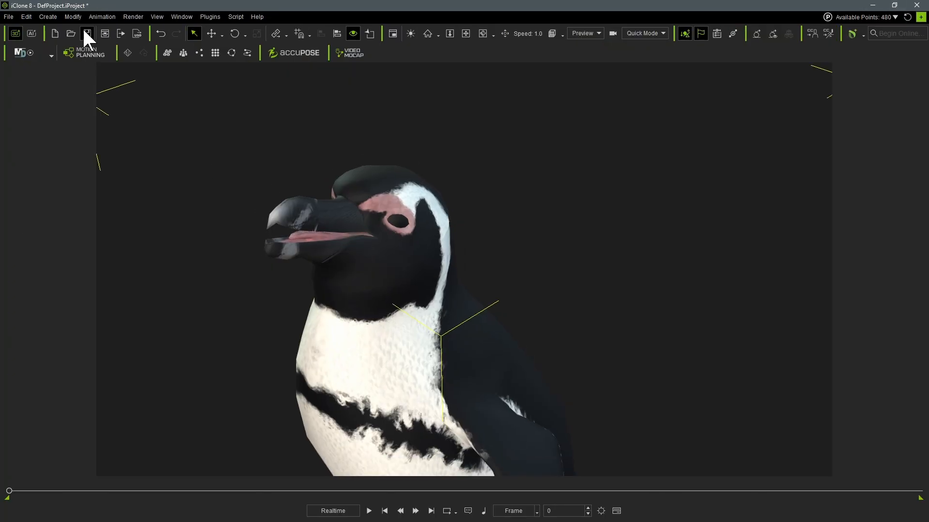
{"action": "left_click", "coordinate": [98, 15]}
{"action": "mouse_move", "coordinate": [111, 31]}
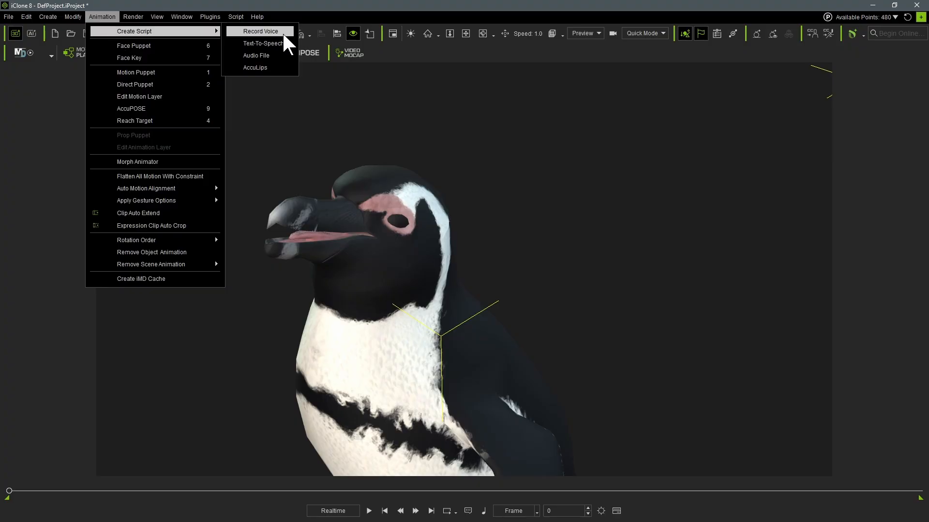
{"action": "left_click", "coordinate": [274, 66]}
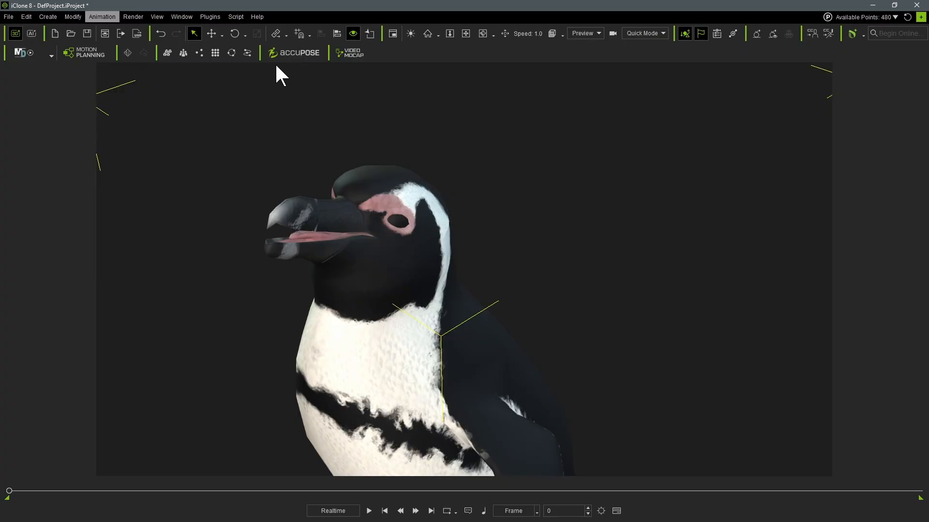
{"action": "left_click", "coordinate": [716, 182]}
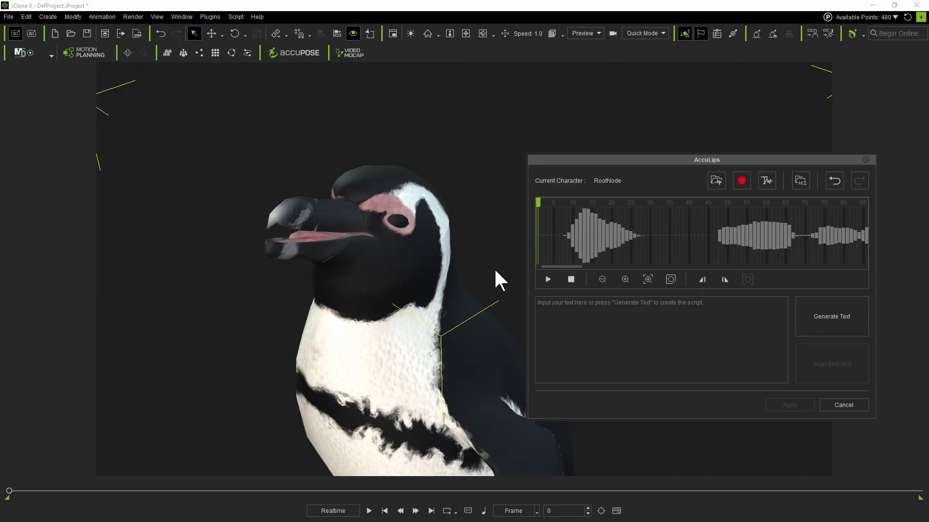
Generate the script text from the audio, align and apply the visemes to the penguin, and play the lip-sync.
{"action": "left_click", "coordinate": [833, 317]}
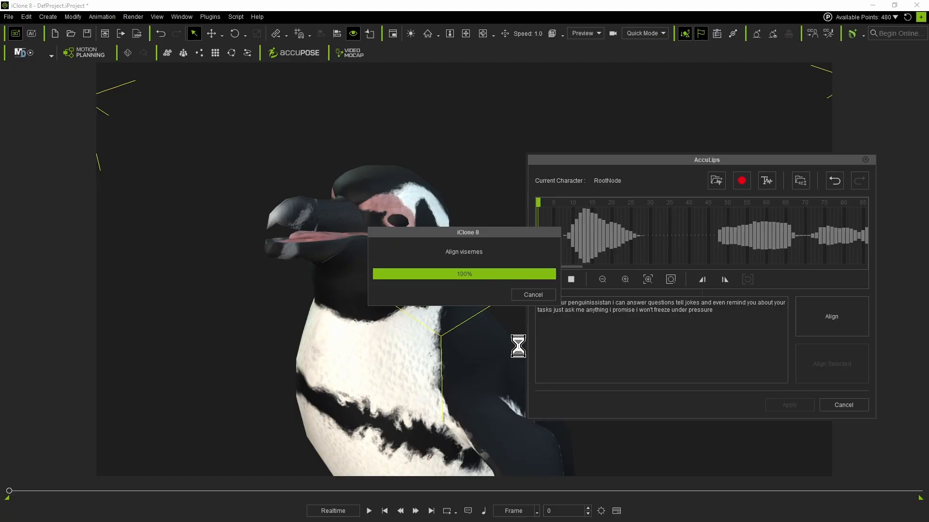
{"action": "left_click", "coordinate": [789, 405]}
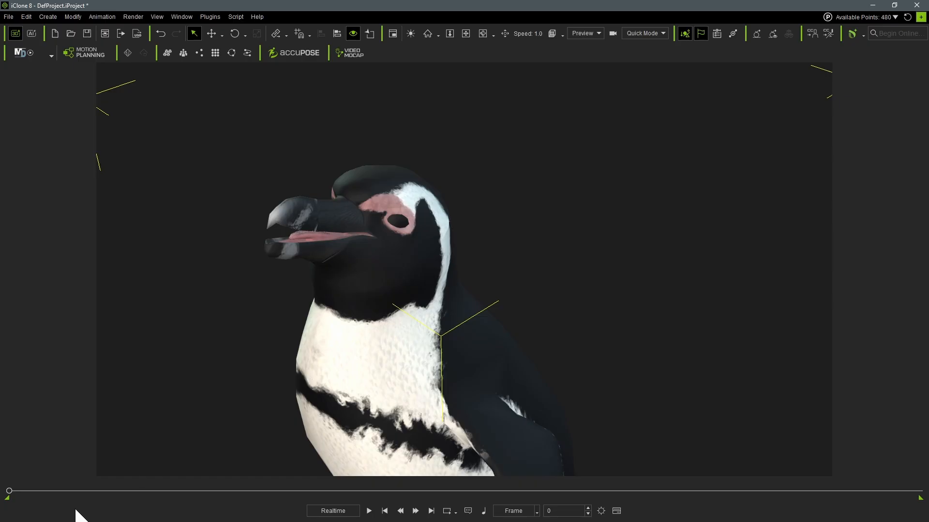
{"action": "left_click", "coordinate": [369, 511]}
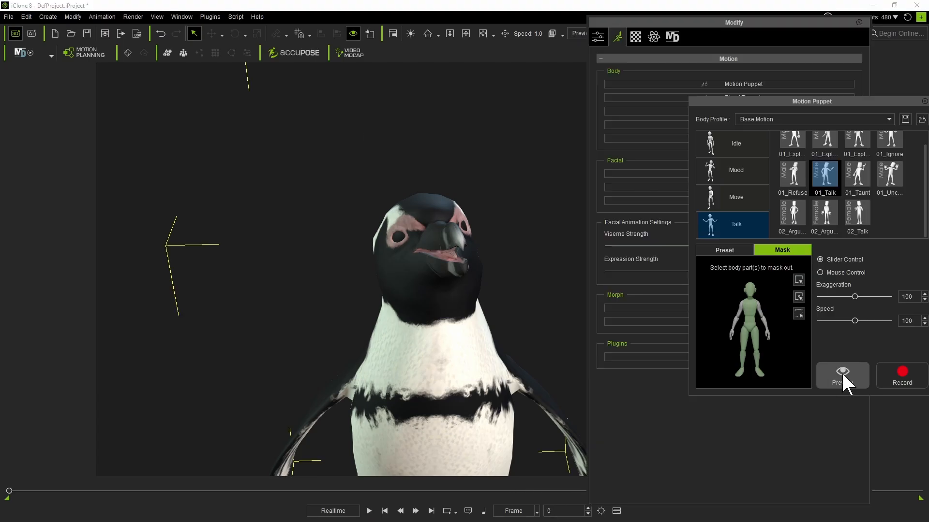
Preview the 01_Talk body motion on the penguin in Motion Puppet, and stop the preview.
{"action": "left_click", "coordinate": [840, 371]}
{"action": "key", "text": "space"}
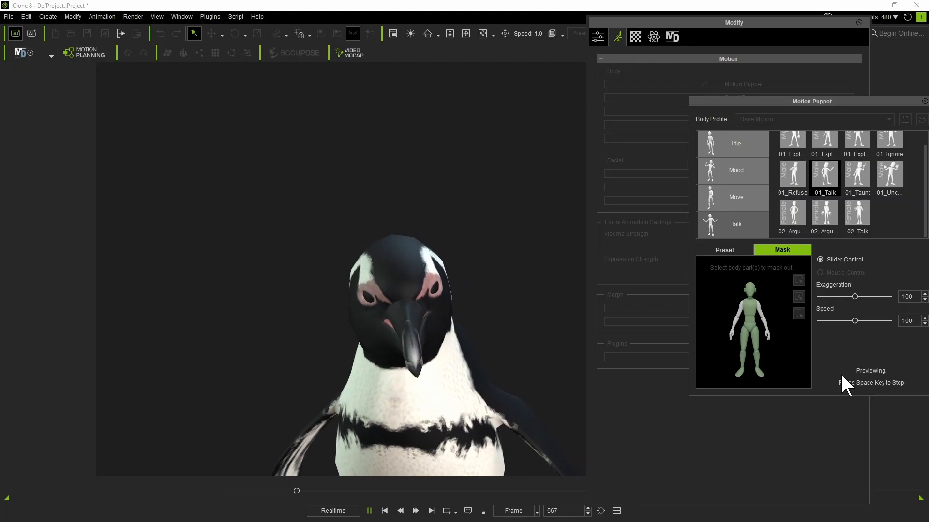
{"action": "key", "text": "space"}
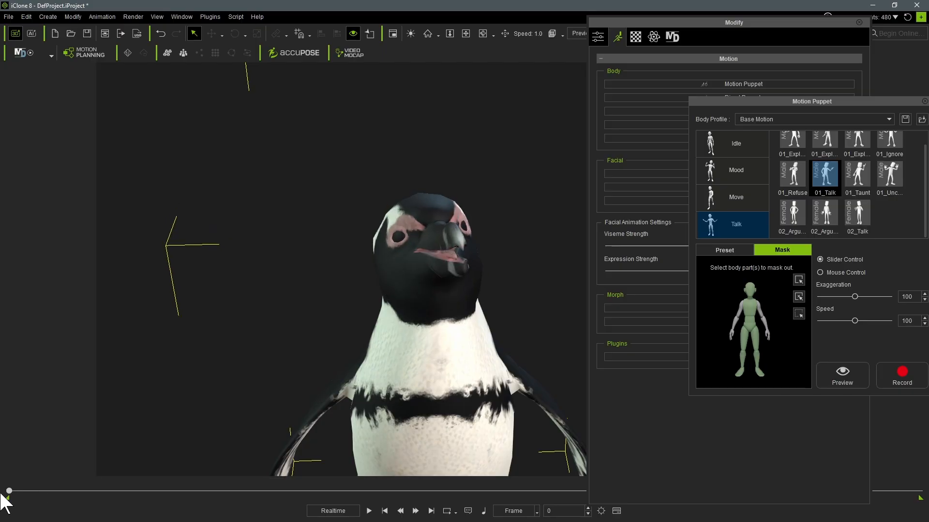
Reframe the view closer on the penguin's head from an angle and play back the talking animation.
{"action": "left_click", "coordinate": [465, 37]}
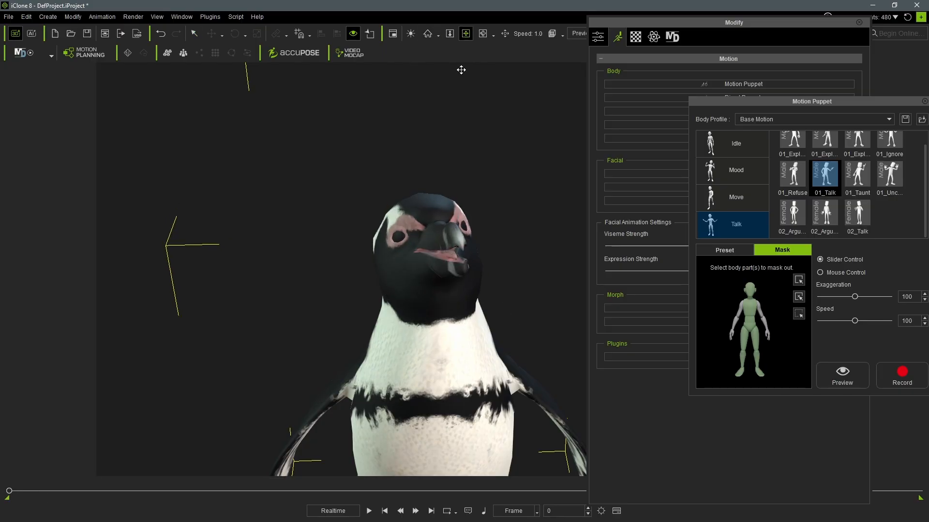
{"action": "mouse_move", "coordinate": [464, 331]}
{"action": "left_mouse_down"}
{"action": "mouse_move", "coordinate": [419, 268]}
{"action": "mouse_move", "coordinate": [428, 313]}
{"action": "mouse_move", "coordinate": [430, 289]}
{"action": "mouse_move", "coordinate": [458, 338]}
{"action": "mouse_move", "coordinate": [452, 328]}
{"action": "left_mouse_up"}
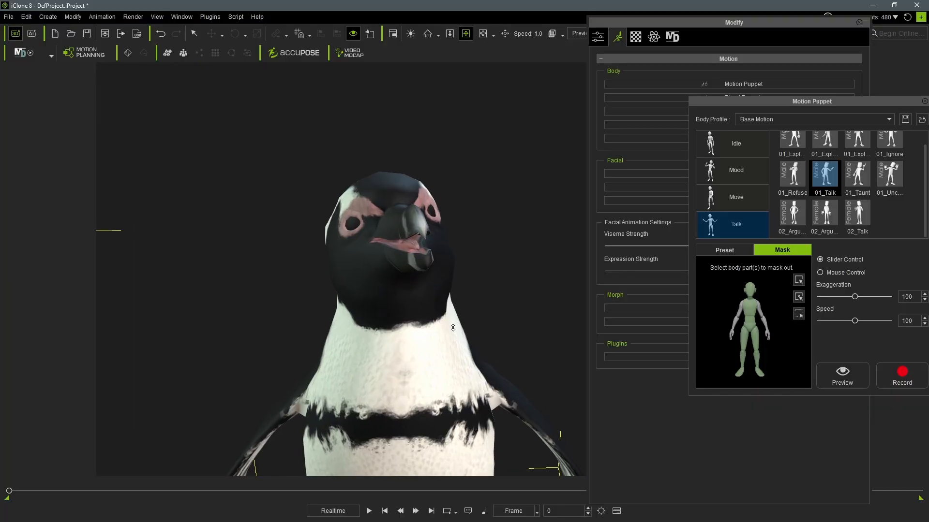
{"action": "scroll", "coordinate": [453, 328], "scroll_direction": "up", "scroll_amount": 2}
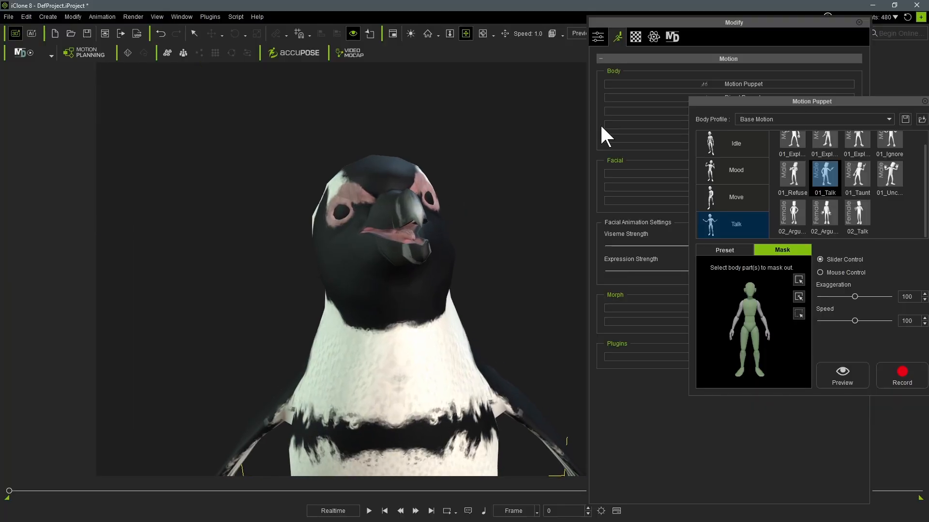
{"action": "left_click_drag", "start_coordinate": [423, 279], "coordinate": [402, 294]}
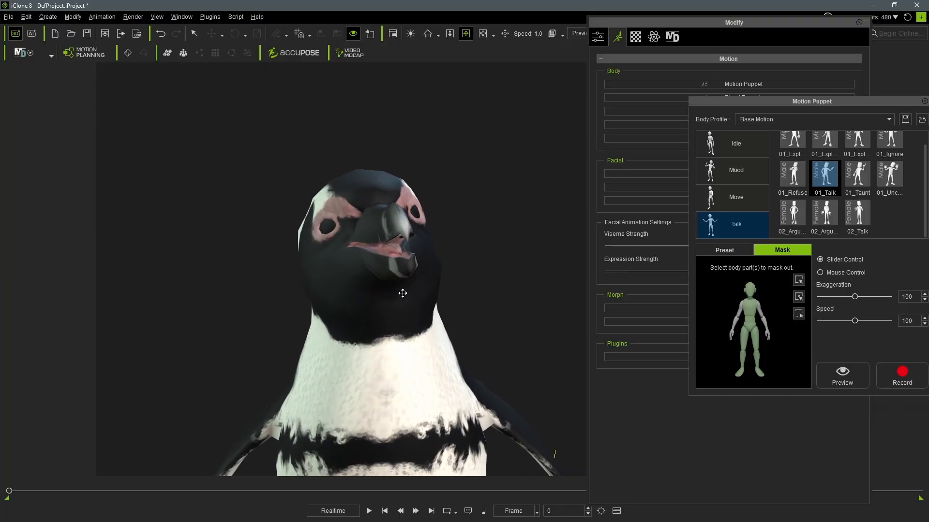
{"action": "right_click_drag", "start_coordinate": [375, 303], "coordinate": [439, 293]}
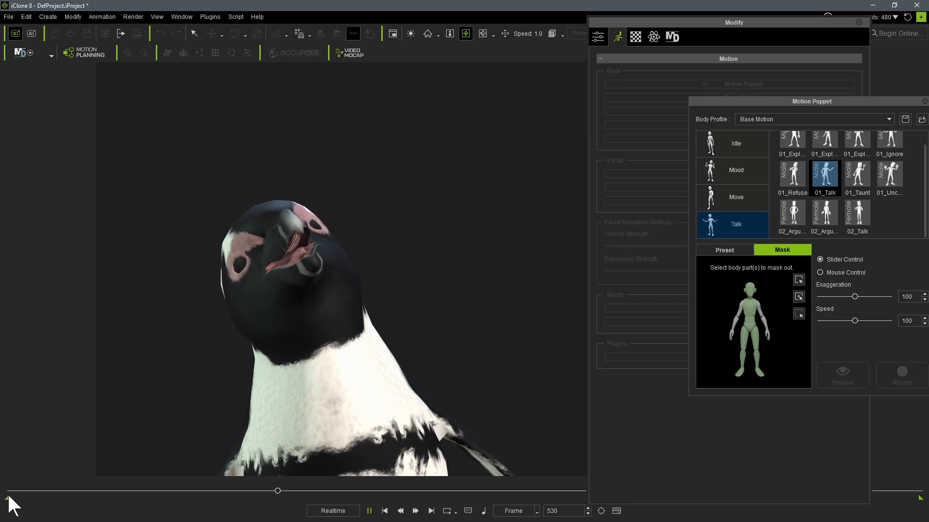